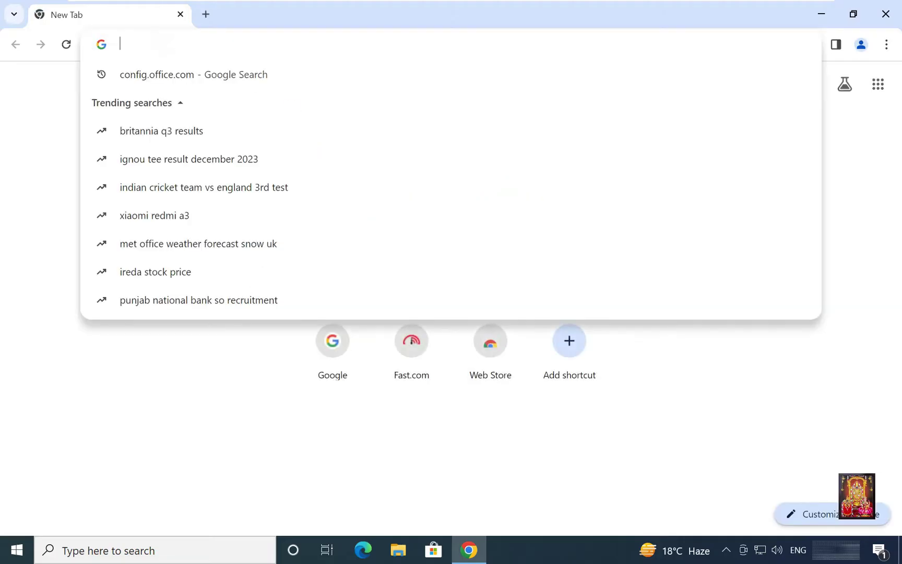
# - Enter config.office.com in the Chrome address bar
pyautogui.write('con')
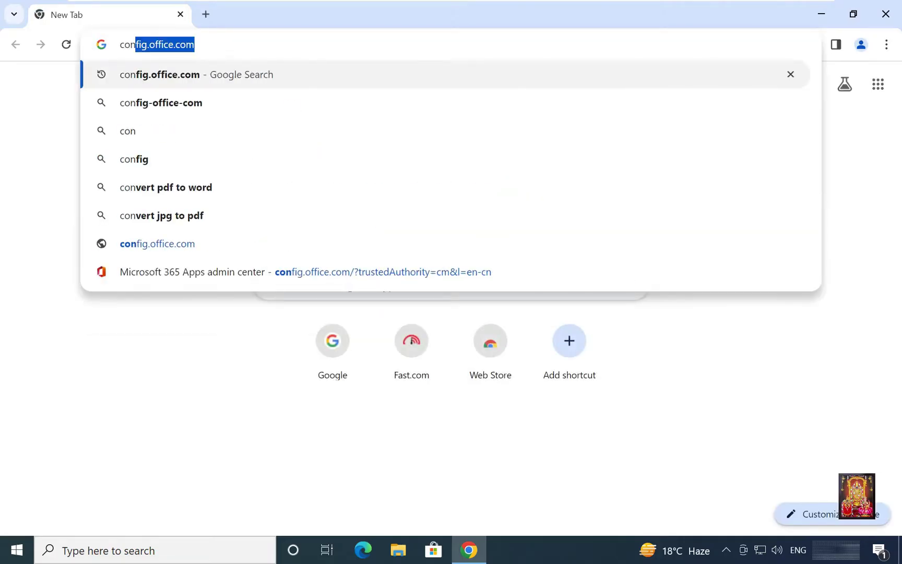
pyautogui.write('fig.off')
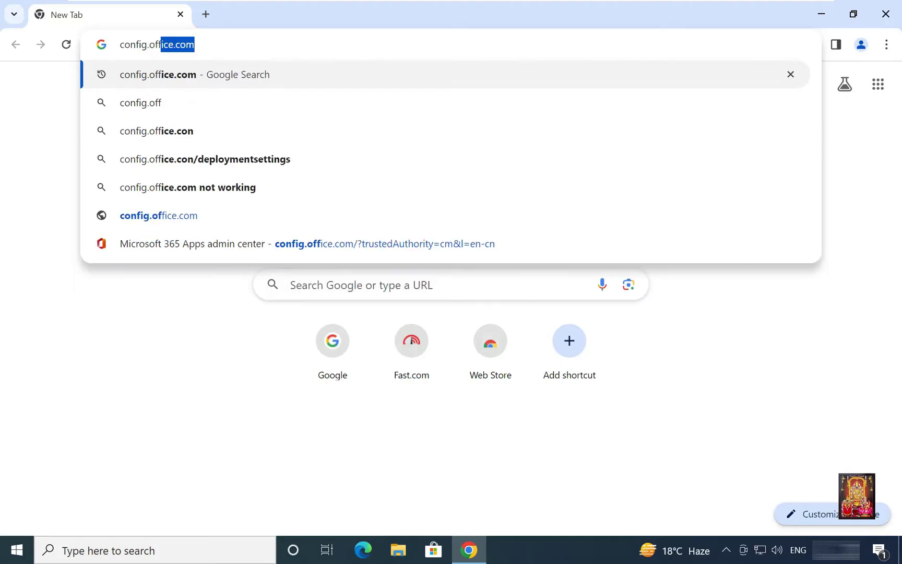
pyautogui.write('ice.com')
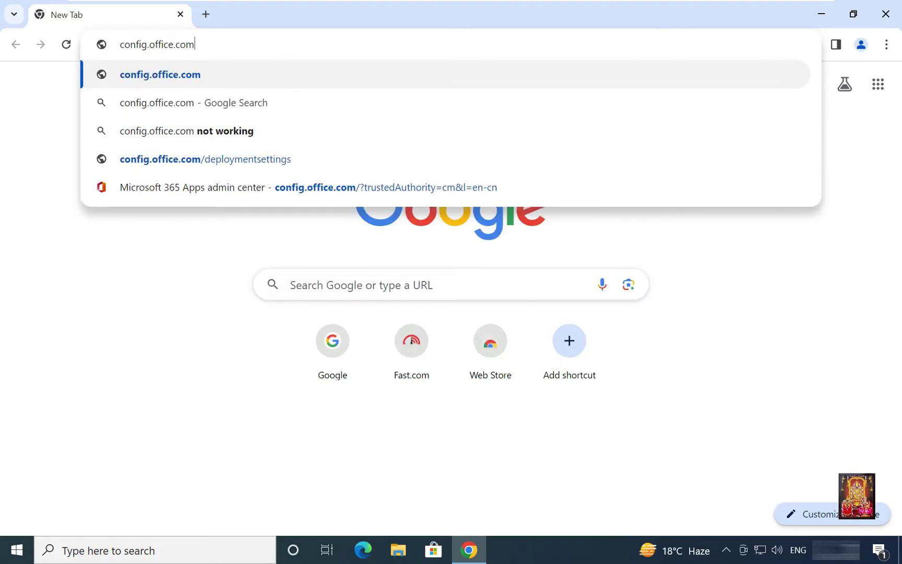
# - Load config.office.com and scroll down the admin center welcome page
pyautogui.press('Return')
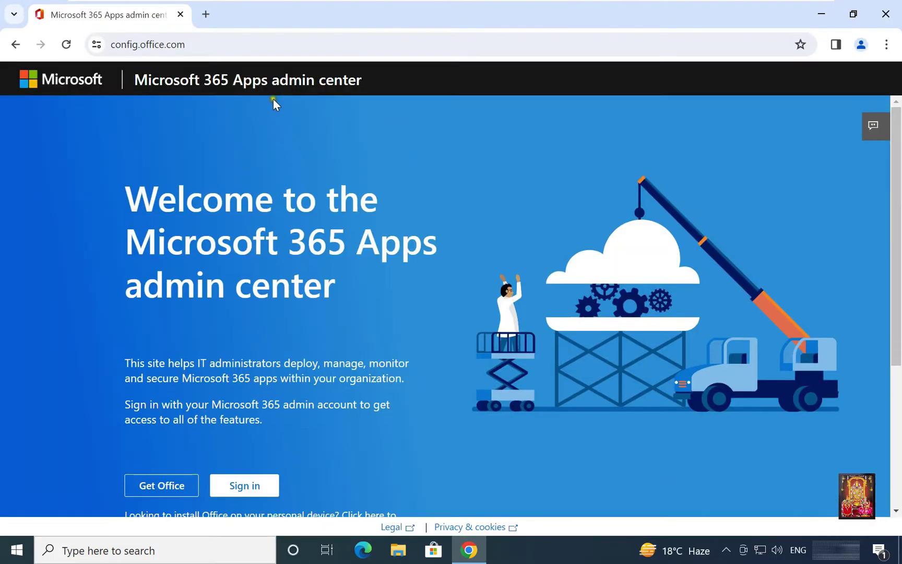
pyautogui.scroll(-3, 254, 259)
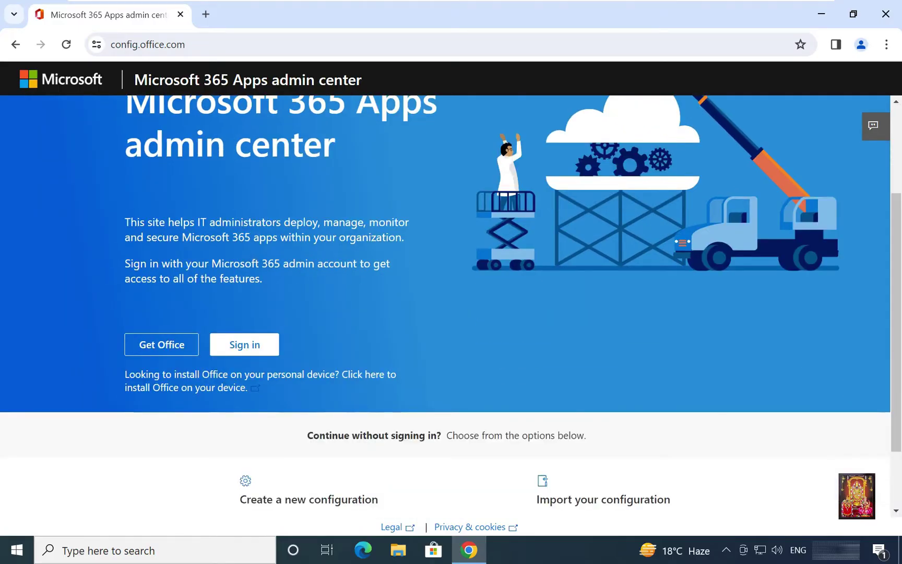
pyautogui.scroll(-2, 254, 259)
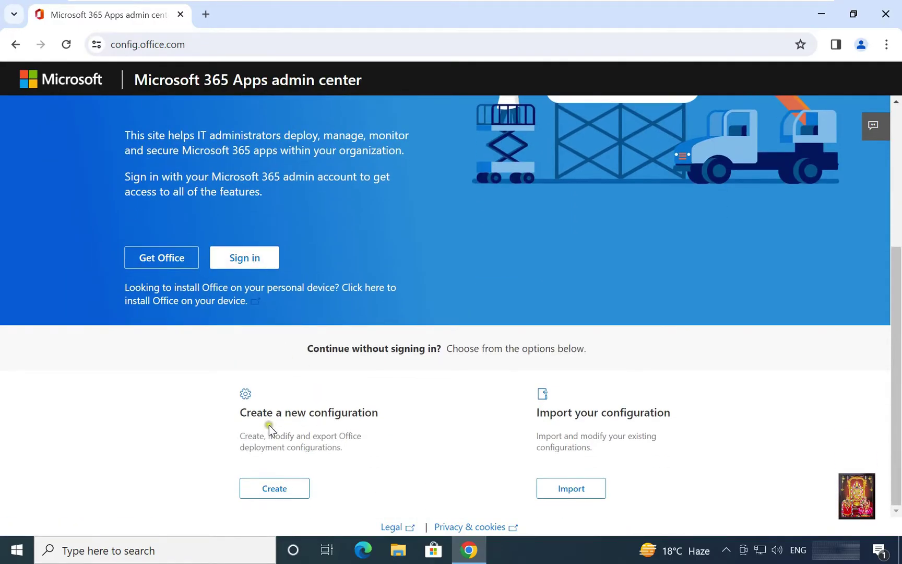
# - Start a new configuration with 64-bit architecture and the Microsoft 365 Apps for business suite
pyautogui.click(274, 489)
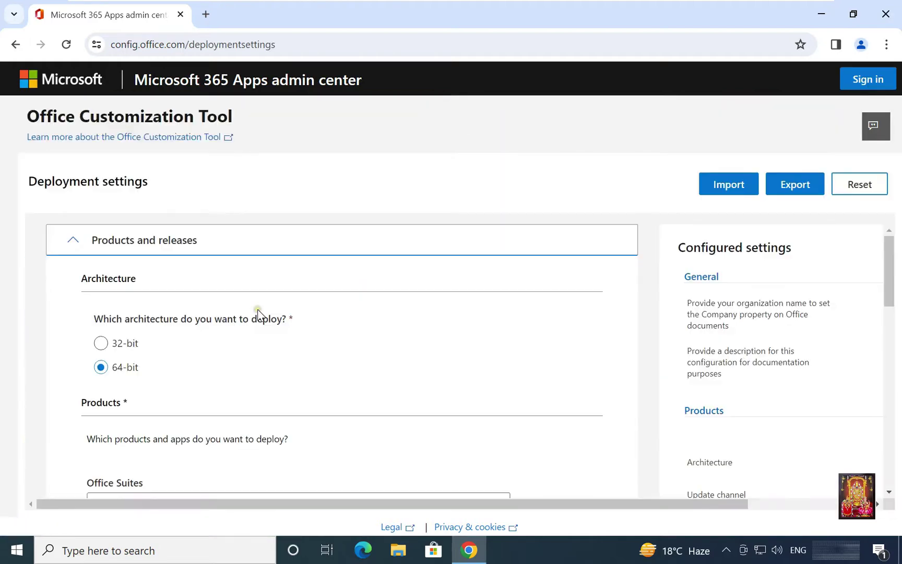
pyautogui.scroll(-2, 247, 279)
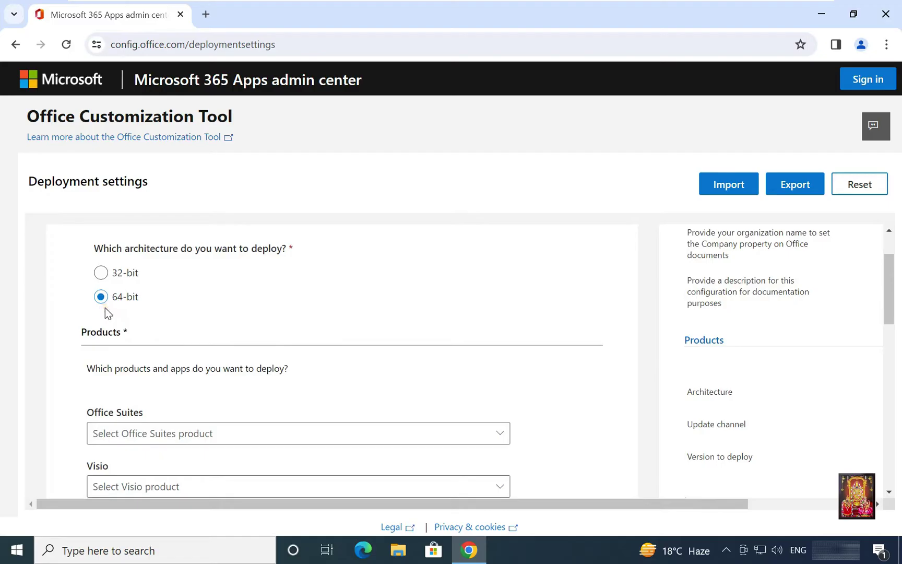
pyautogui.click(144, 298)
pyautogui.scroll(-4, 177, 284)
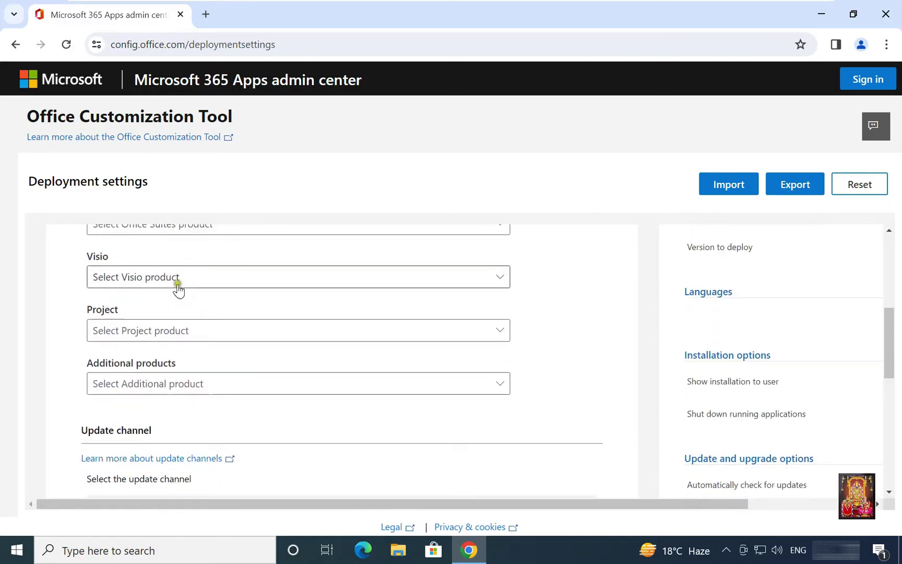
pyautogui.scroll(1, 179, 277)
pyautogui.click(173, 296)
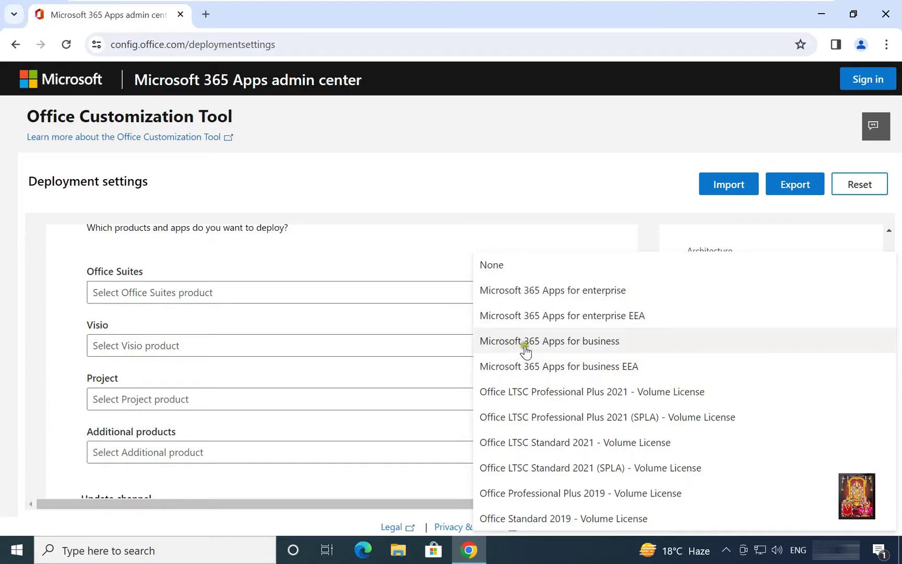
pyautogui.click(587, 347)
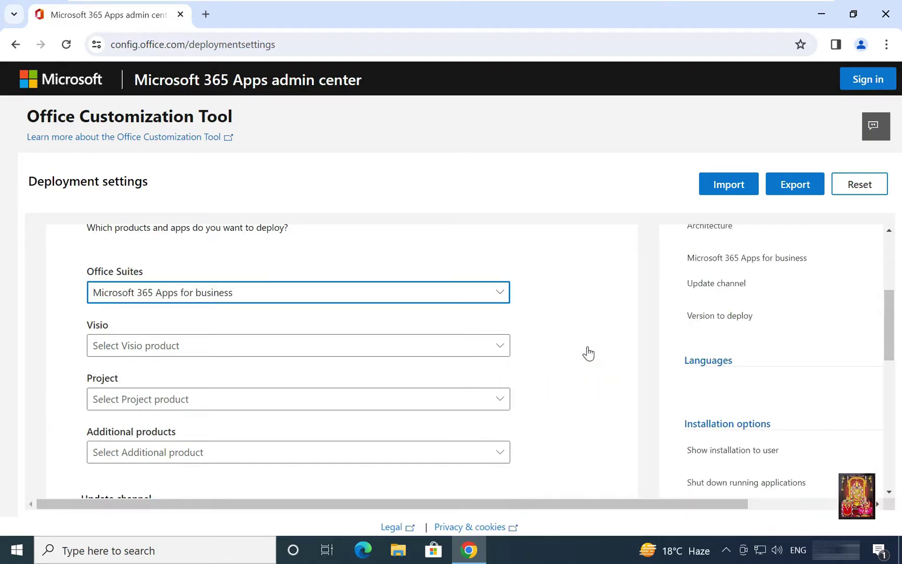
# - Leave Visio, Project and Additional products with no product selected
pyautogui.scroll(-1, 203, 347)
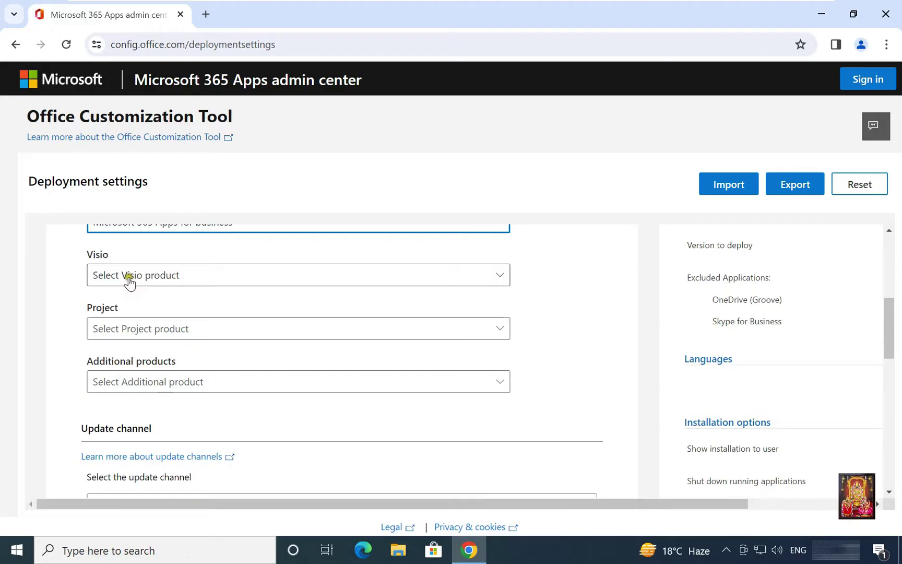
pyautogui.click(151, 279)
pyautogui.click(133, 300)
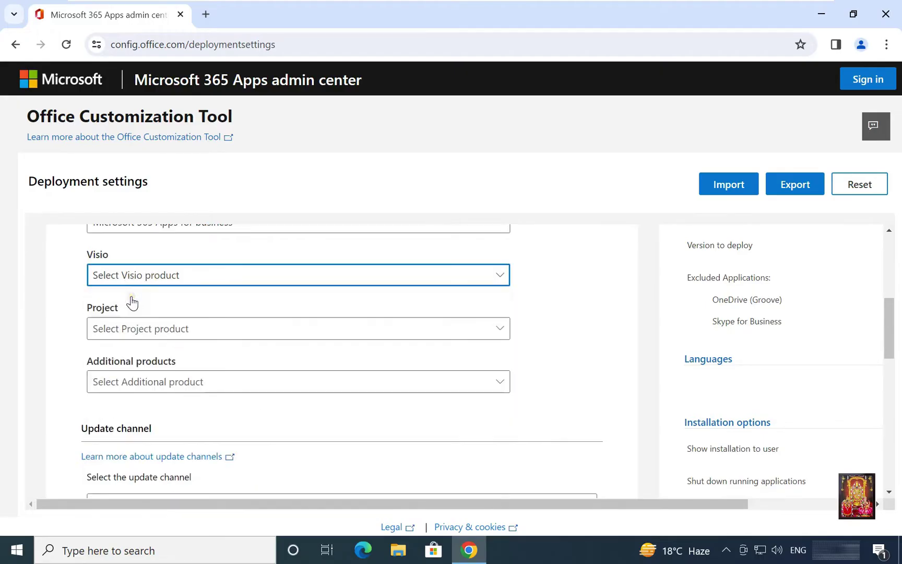
pyautogui.click(135, 330)
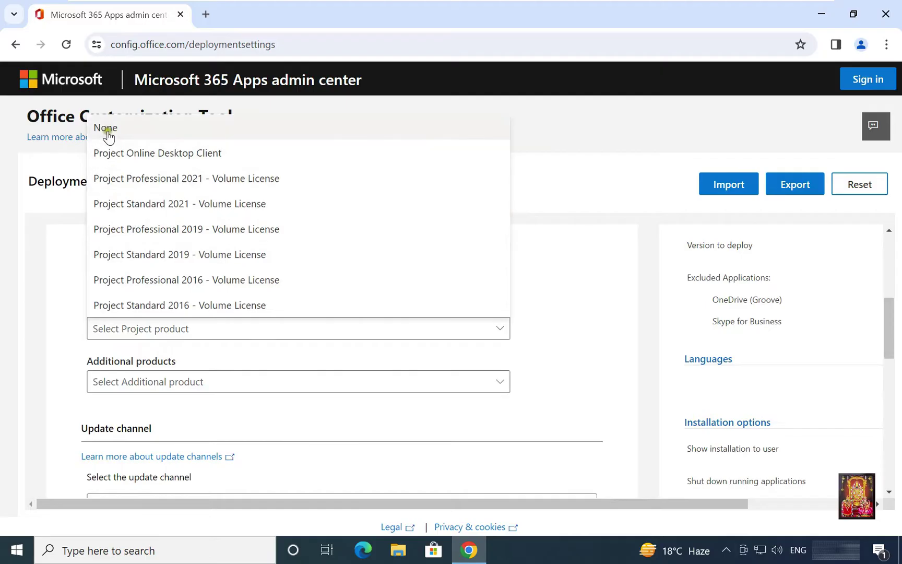
pyautogui.click(106, 131)
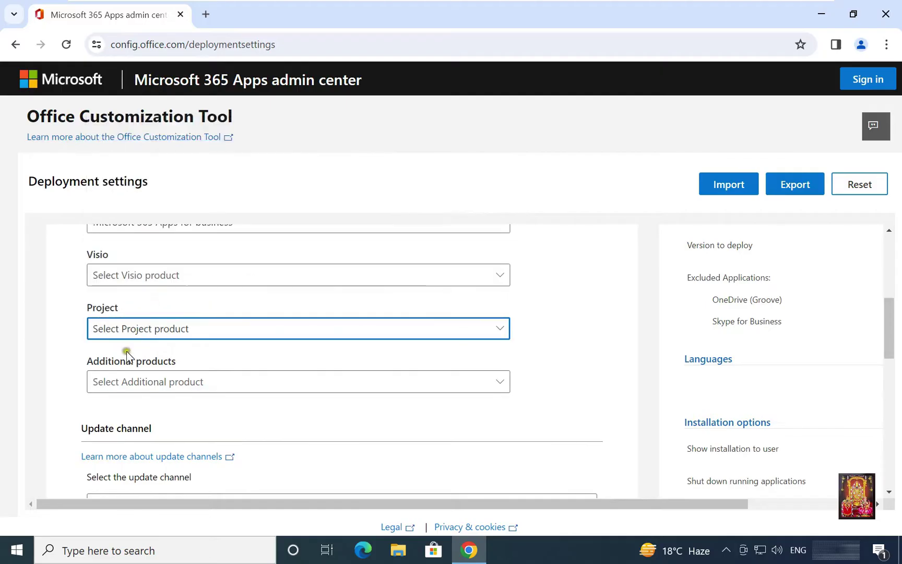
pyautogui.click(163, 382)
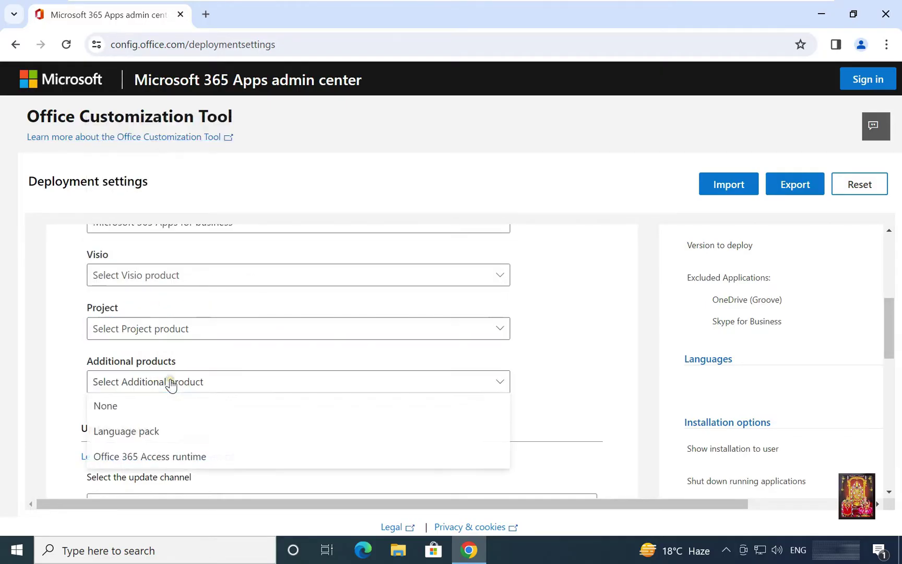
pyautogui.click(125, 405)
pyautogui.scroll(-3, 173, 347)
pyautogui.scroll(-5, 162, 345)
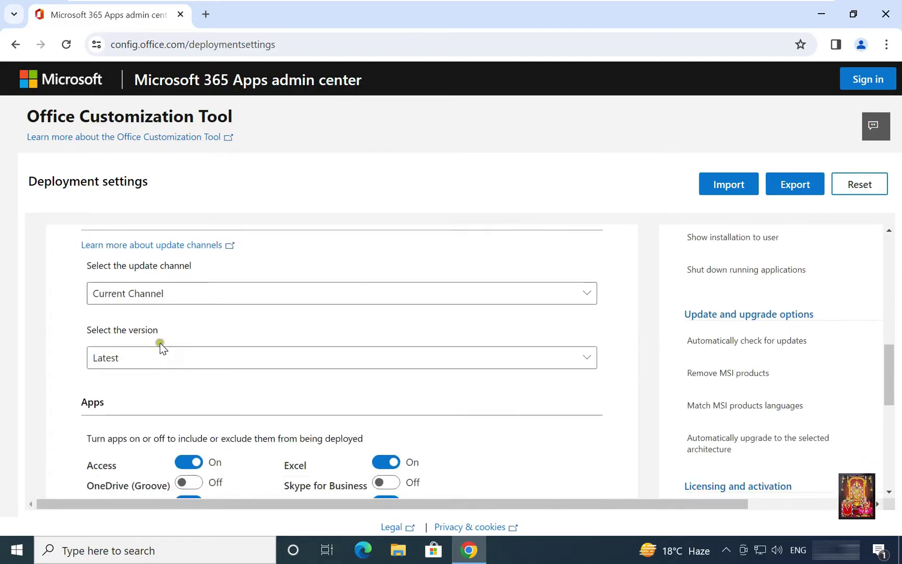
pyautogui.scroll(1, 195, 374)
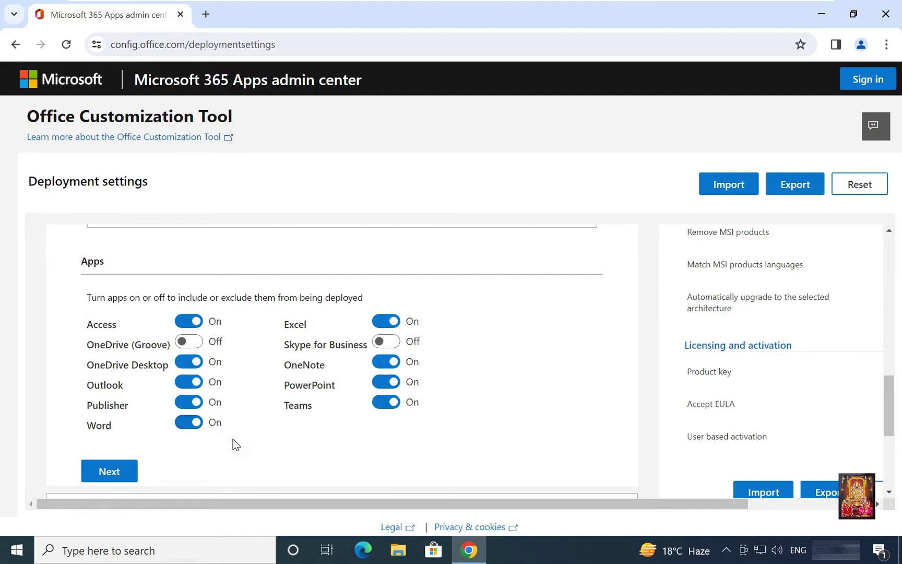
# - Make English (United States) the primary language
pyautogui.click(131, 472)
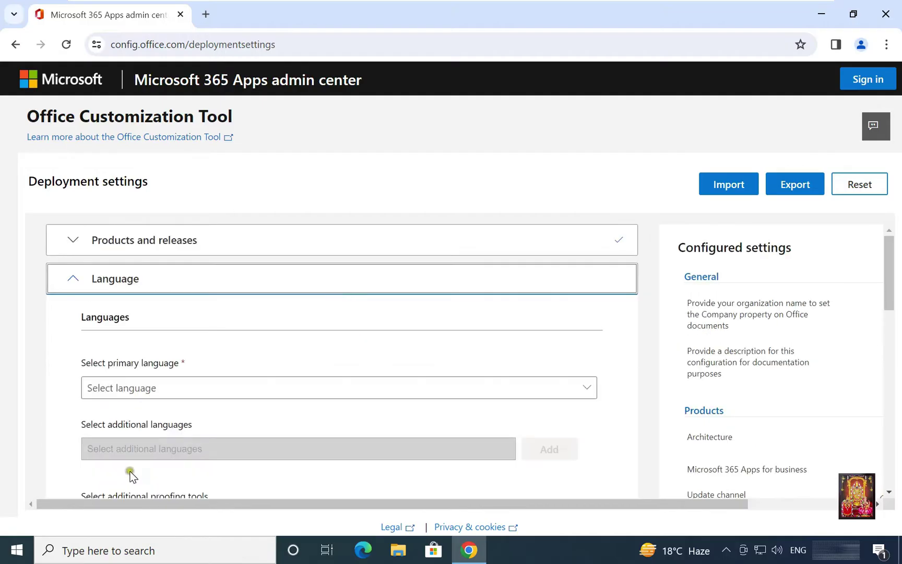
pyautogui.click(140, 394)
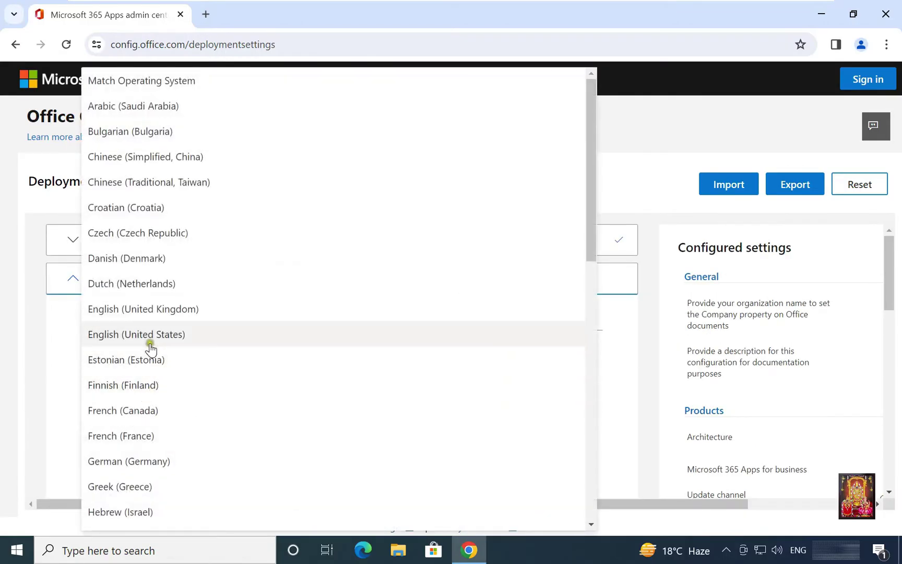
pyautogui.click(135, 334)
pyautogui.scroll(-1, 193, 347)
pyautogui.scroll(-4, 184, 363)
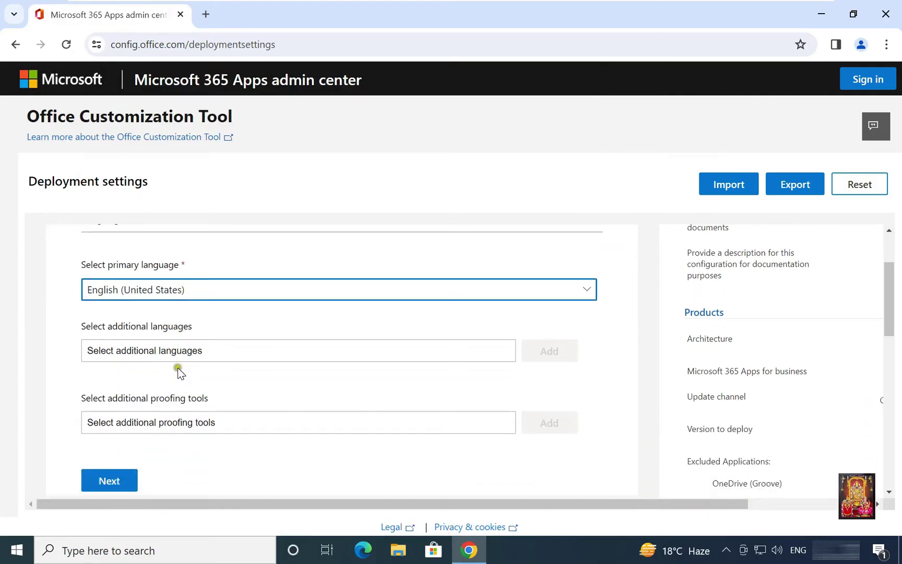
# - Keep the Office Content Delivery Network (CDN) as the installation source
pyautogui.click(119, 317)
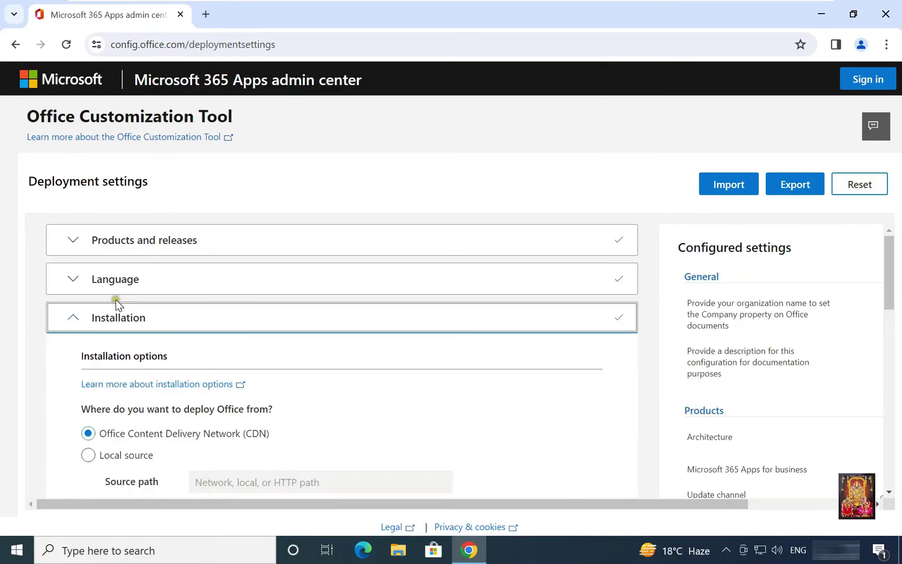
pyautogui.scroll(-1, 184, 366)
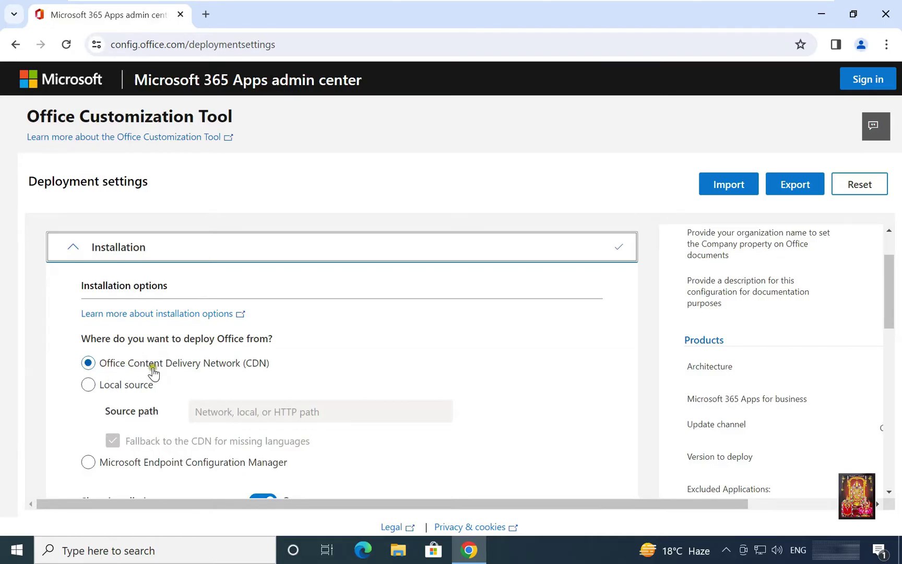
pyautogui.scroll(-3, 205, 372)
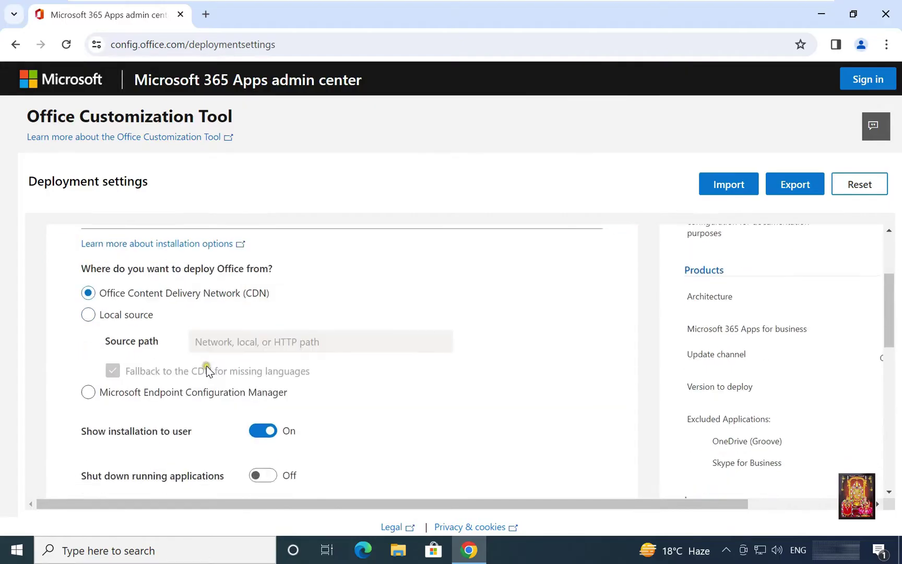
# - Pass through Update and upgrade, Licensing and activation, and General, keeping their defaults
pyautogui.click(109, 455)
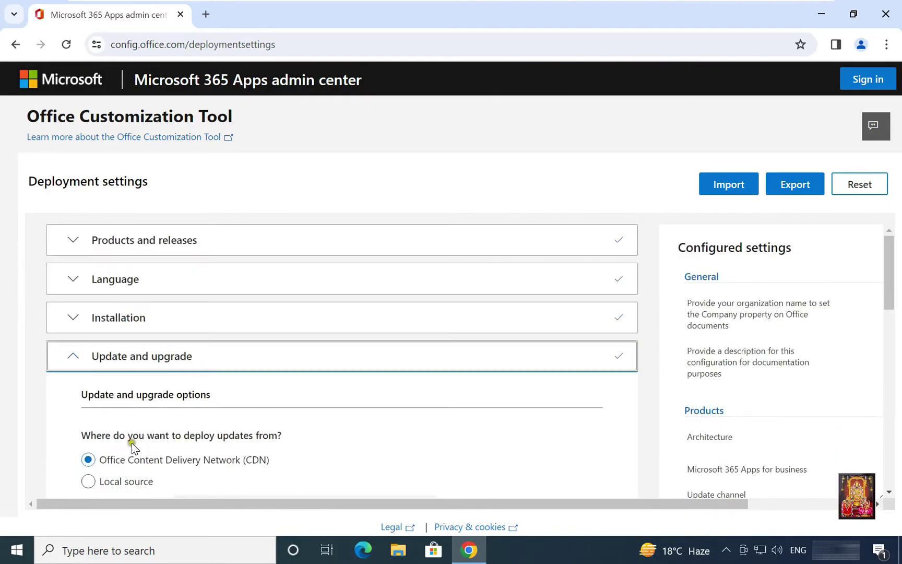
pyautogui.scroll(-1, 157, 436)
pyautogui.scroll(-3, 177, 413)
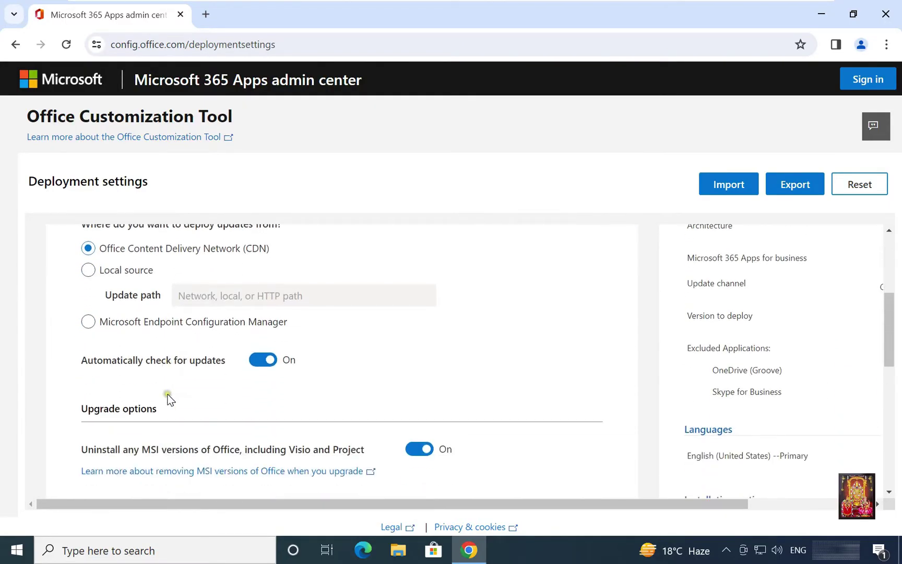
pyautogui.scroll(-3, 170, 397)
pyautogui.scroll(-1, 191, 399)
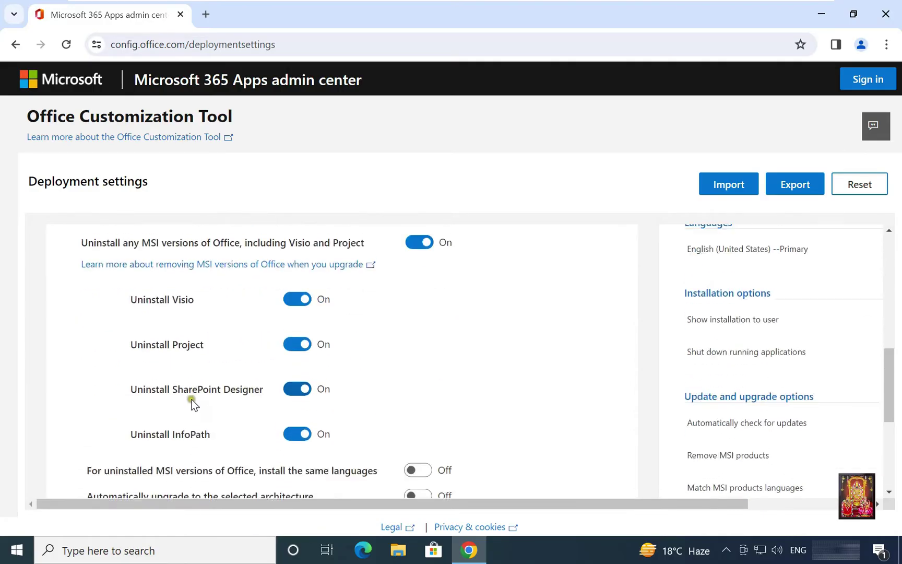
pyautogui.scroll(-3, 191, 399)
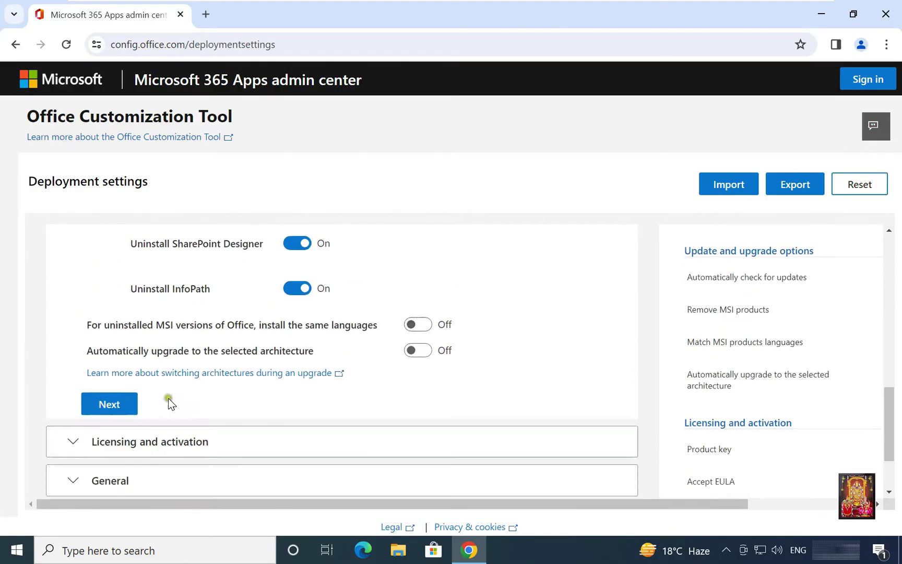
pyautogui.click(108, 404)
pyautogui.scroll(-2, 157, 399)
pyautogui.scroll(1, 157, 400)
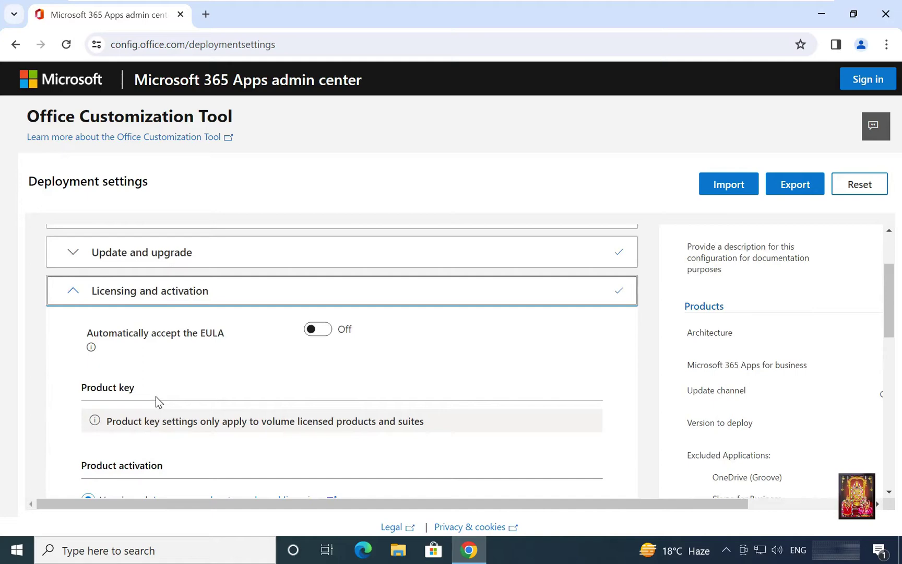
pyautogui.scroll(-1, 157, 399)
pyautogui.scroll(-3, 156, 400)
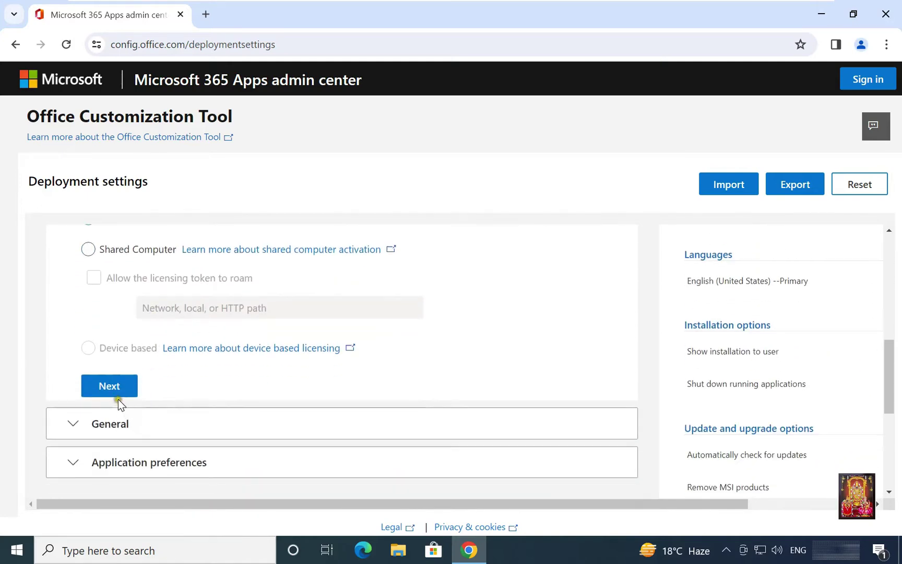
pyautogui.click(112, 397)
pyautogui.scroll(-5, 146, 398)
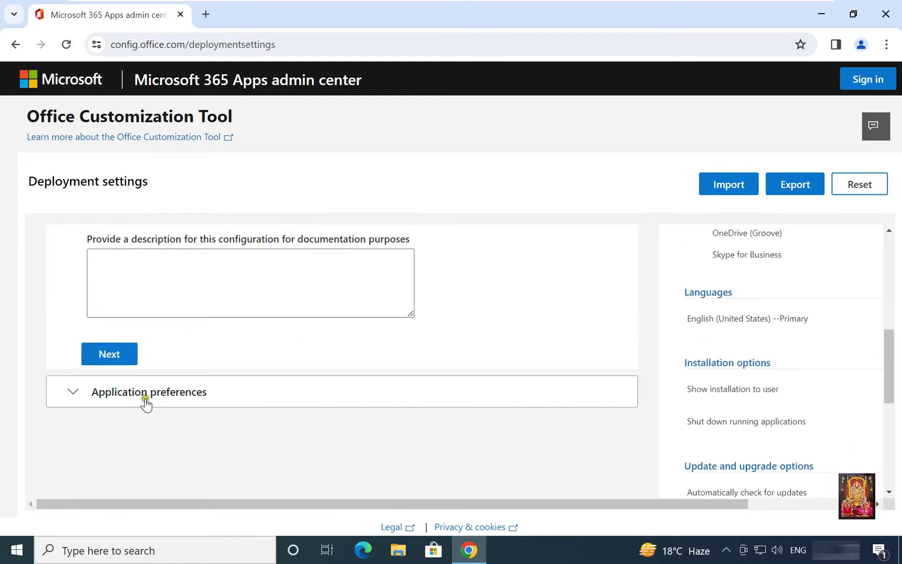
# - Keep default application preferences, finish, and export with Keep Current Settings as file format
pyautogui.click(106, 359)
pyautogui.scroll(-3, 164, 366)
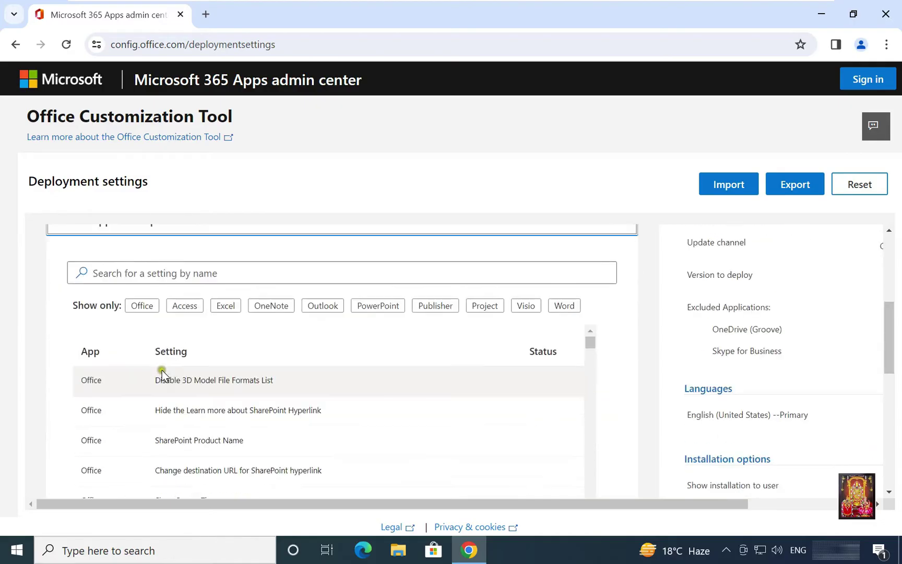
pyautogui.scroll(-2, 166, 369)
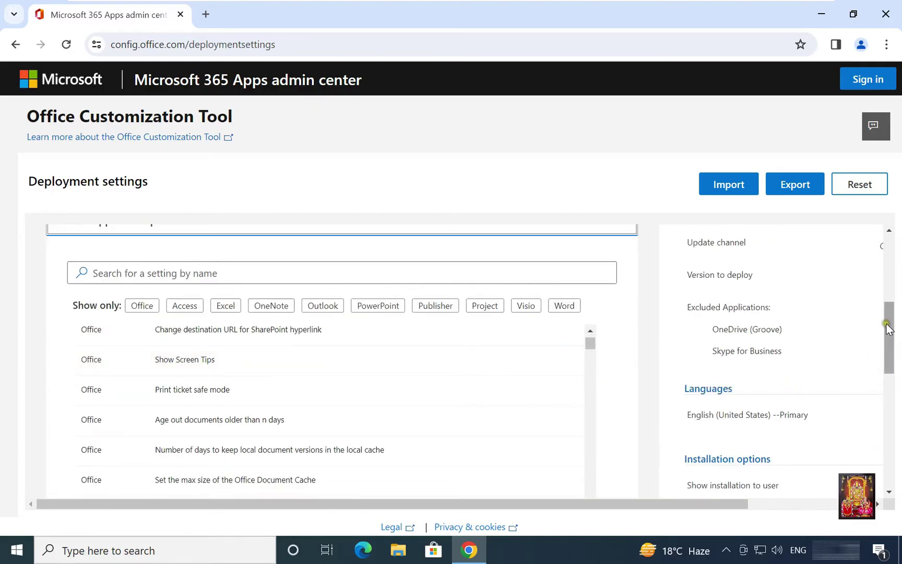
pyautogui.moveTo(888, 324); pyautogui.dragTo(898, 446)
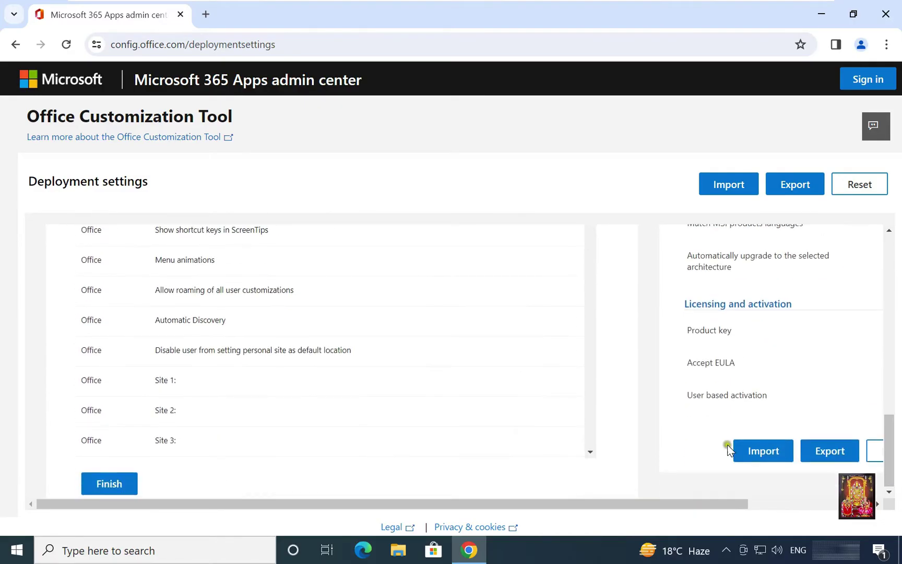
pyautogui.click(111, 483)
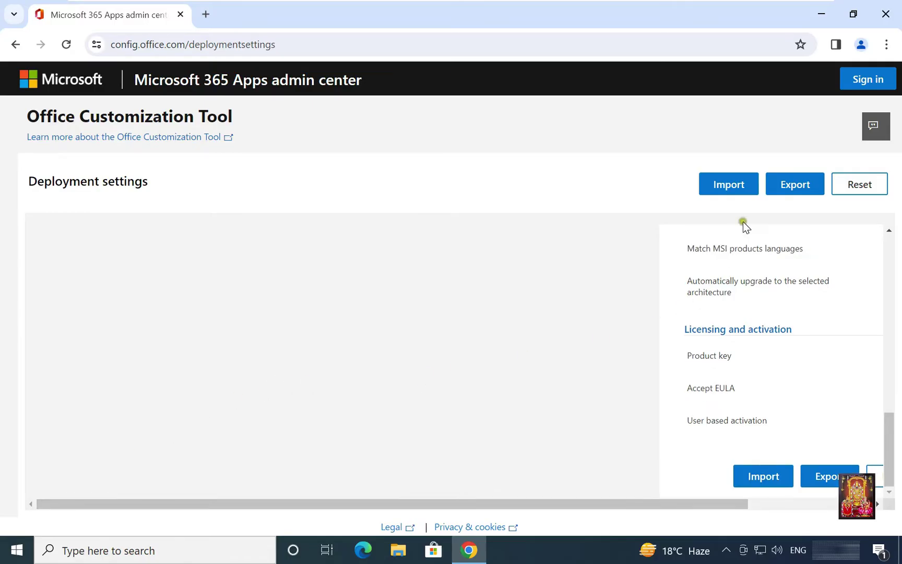
pyautogui.click(788, 191)
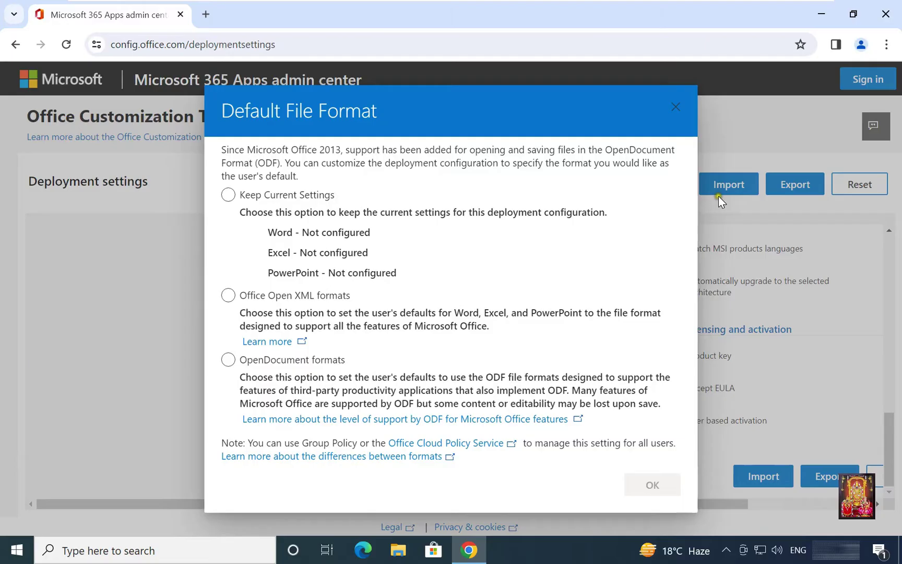
pyautogui.click(229, 195)
# - Accept the license terms and export the configuration under the name Configuration
pyautogui.click(659, 488)
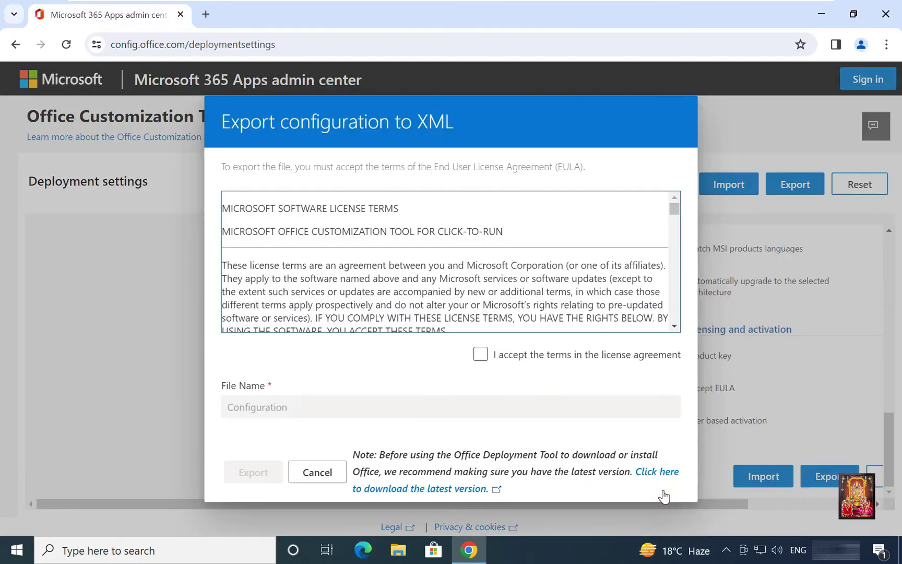
pyautogui.click(480, 355)
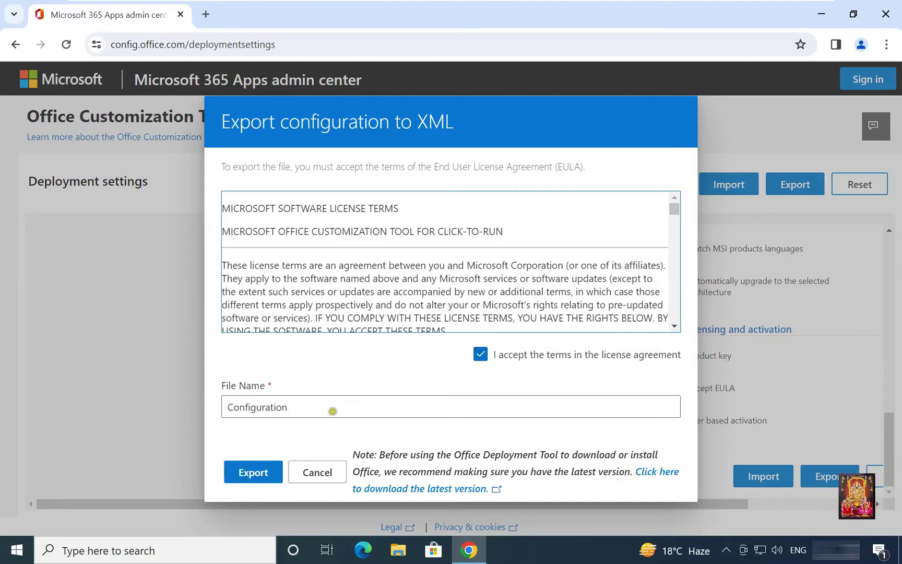
pyautogui.click(332, 408)
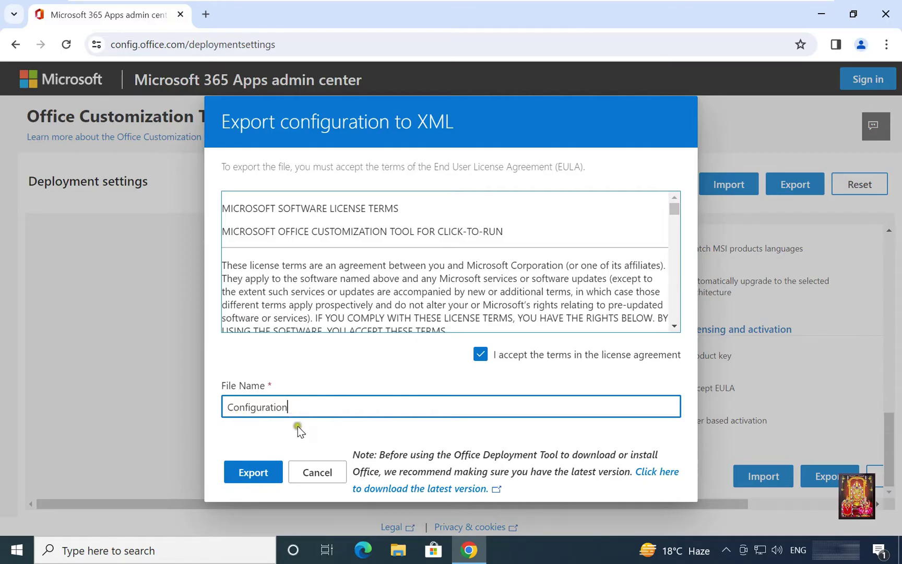
pyautogui.click(262, 478)
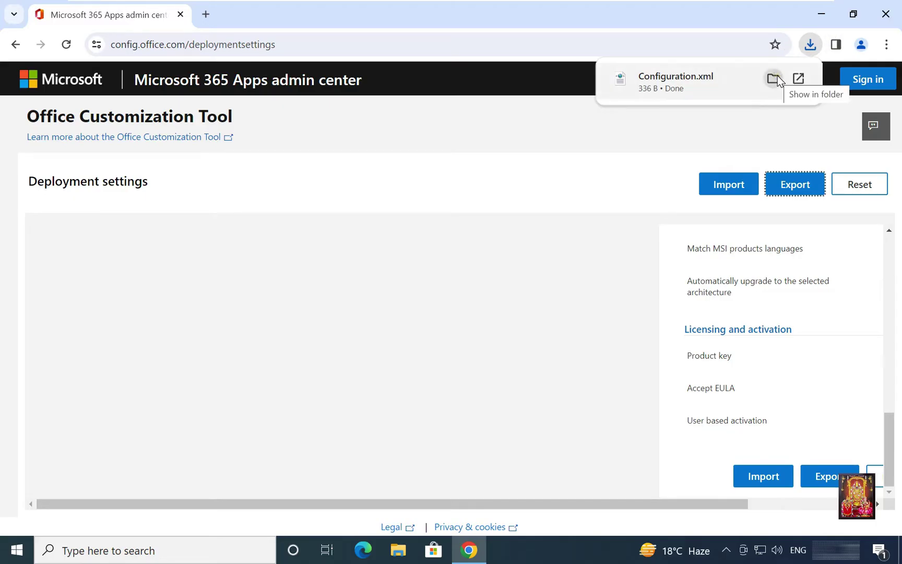
# - Copy the downloaded Configuration file from its Downloads folder
pyautogui.click(776, 77)
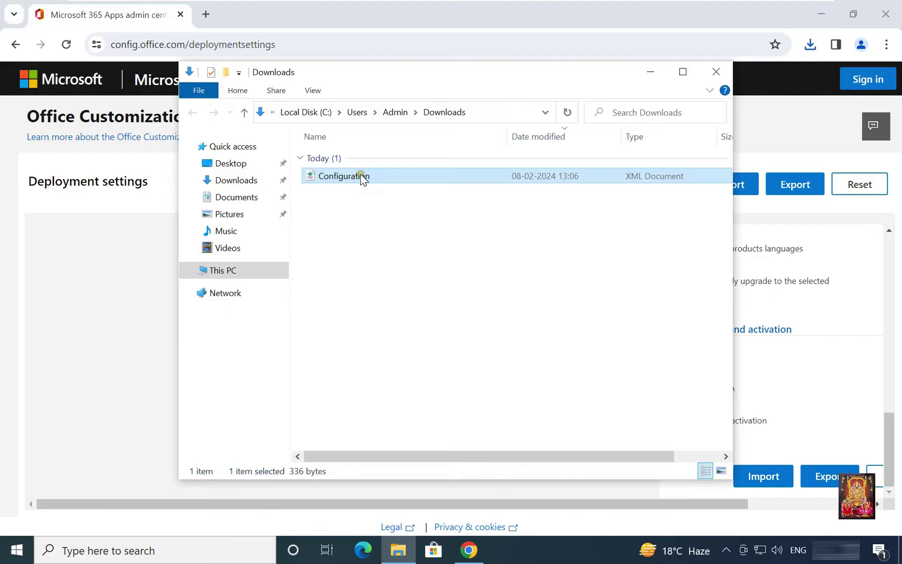
pyautogui.rightClick(362, 178)
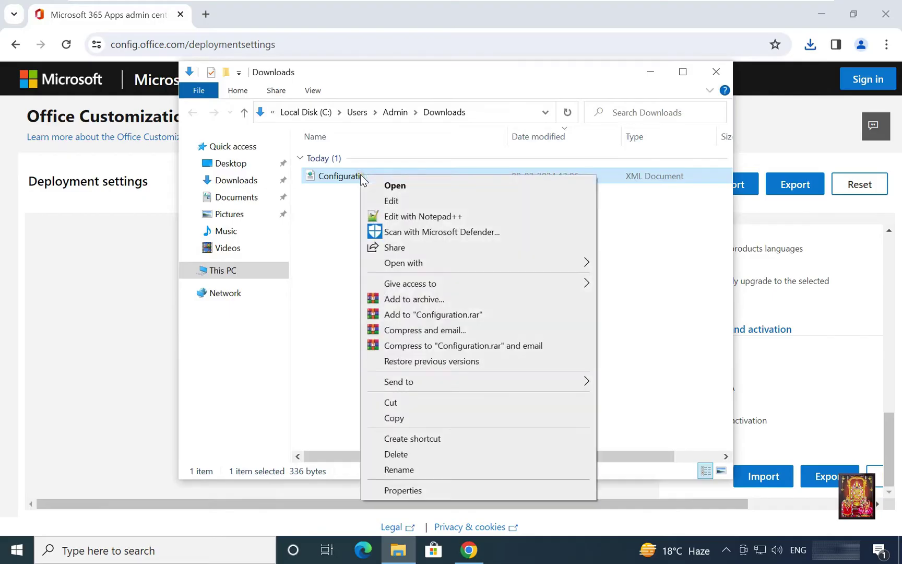
pyautogui.click(412, 420)
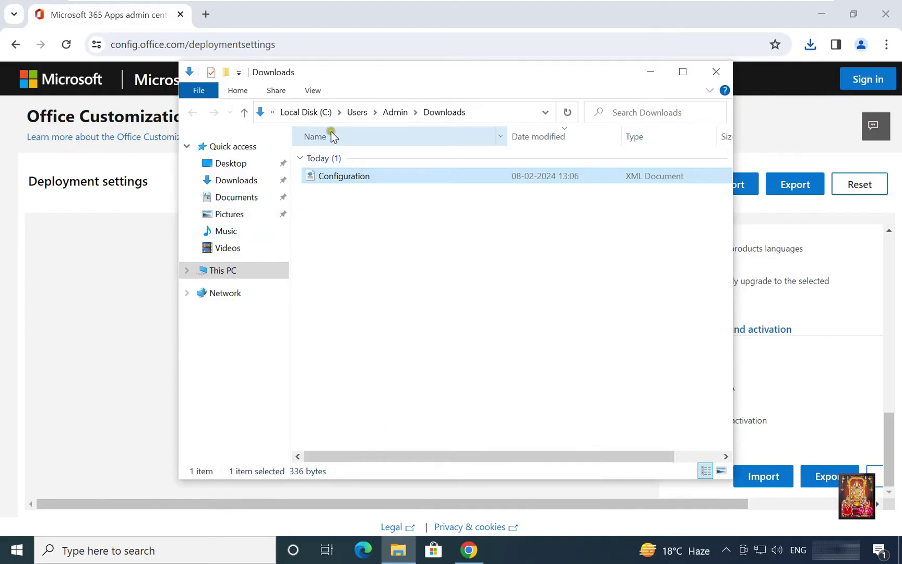
# - Create an ODT folder on Local Disk (C:), paste Configuration.xml into it, and close Explorer
pyautogui.click(300, 113)
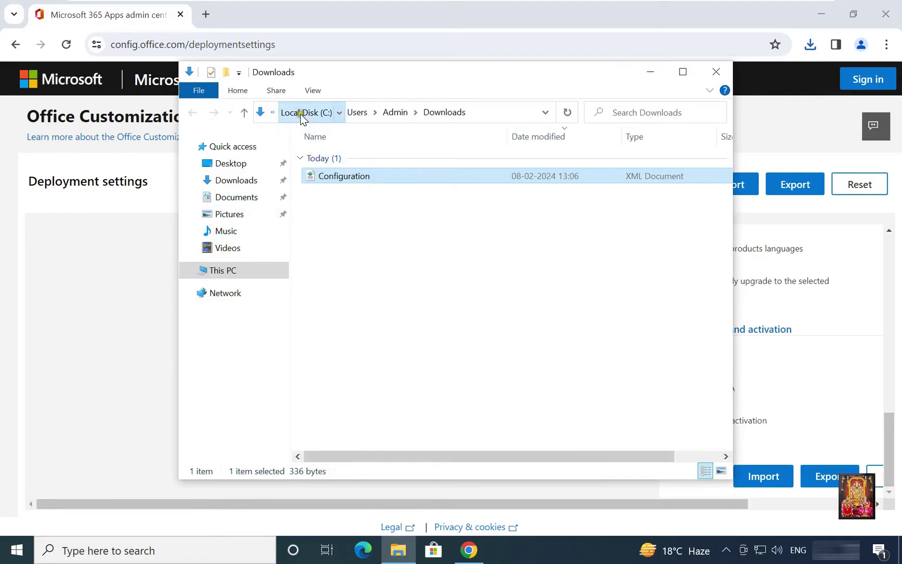
pyautogui.rightClick(351, 294)
pyautogui.moveTo(479, 420)
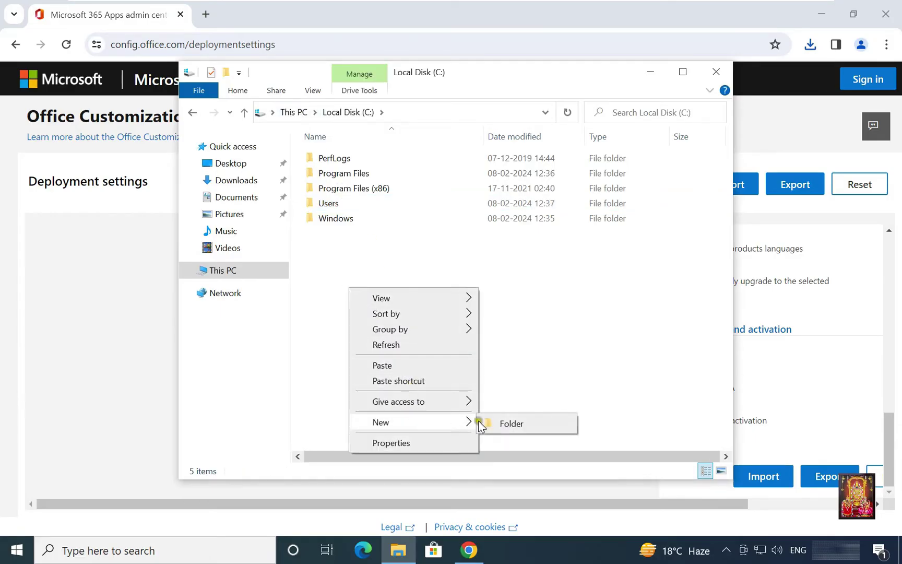
pyautogui.click(511, 423)
pyautogui.write('ODT')
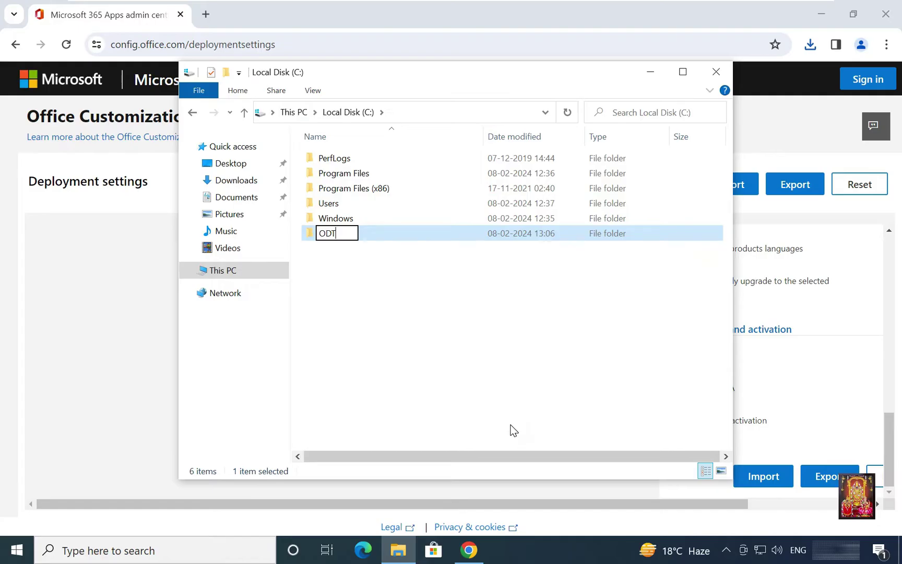
pyautogui.press('Return')
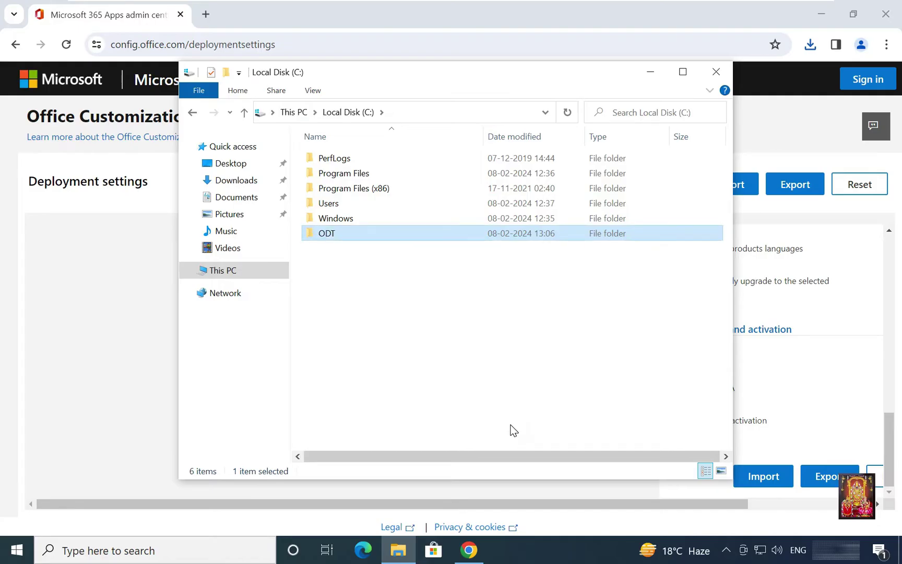
pyautogui.press('Return')
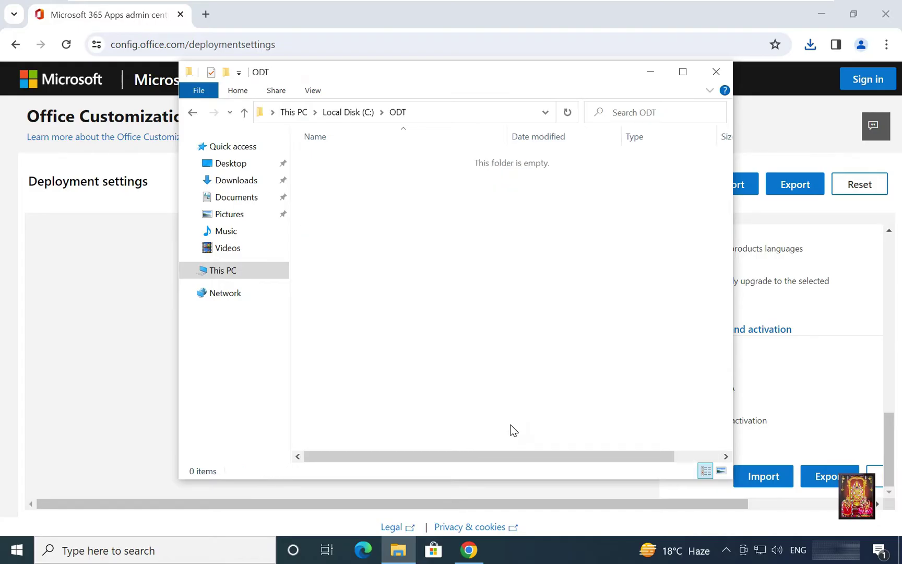
pyautogui.hotkey('ctrl', 'v')
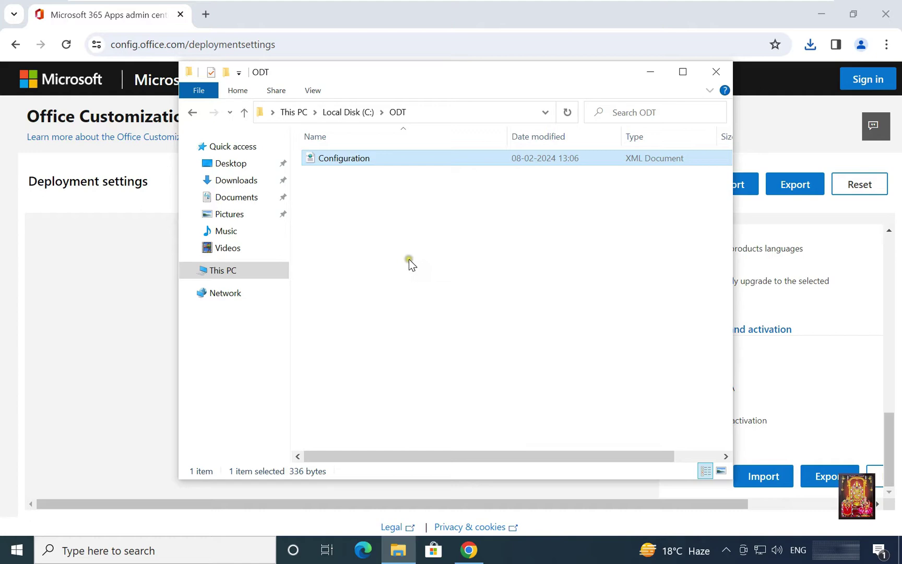
pyautogui.click(348, 197)
pyautogui.click(716, 71)
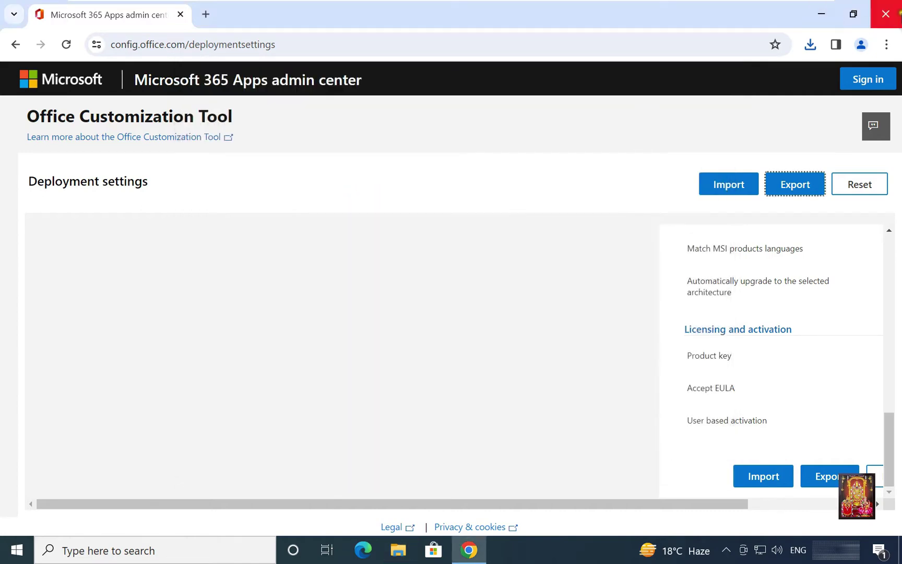
# - Restart Chrome and Google-search 'download office deployment tool'
pyautogui.click(885, 14)
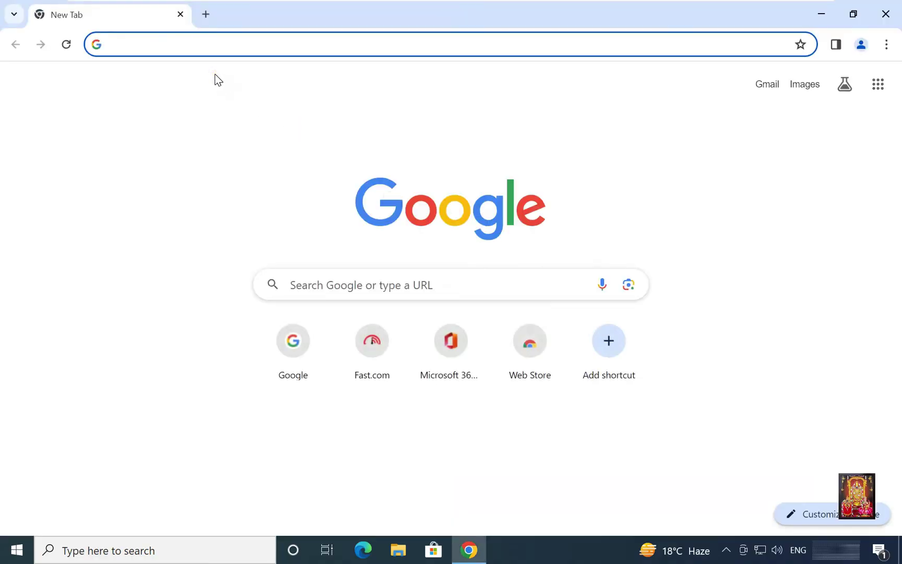
pyautogui.write('google.com')
pyautogui.press('Return')
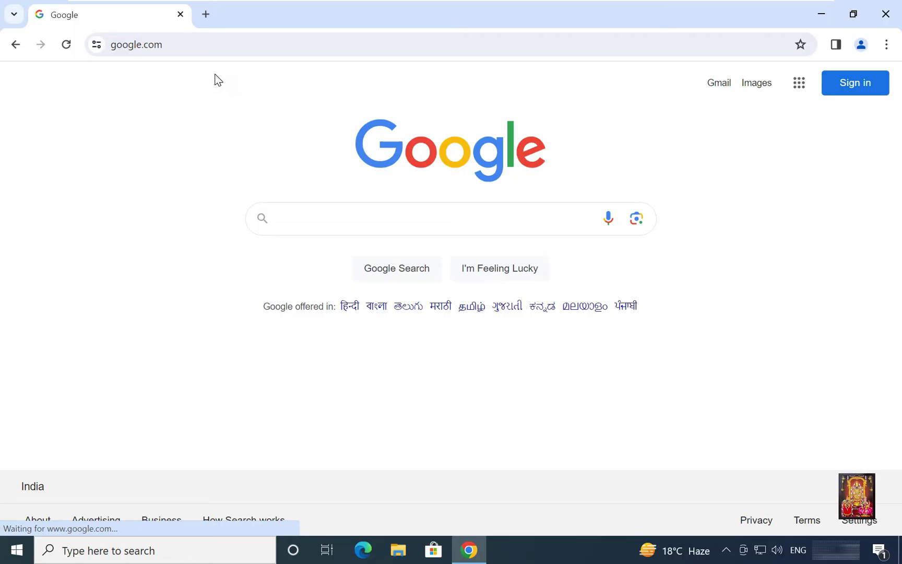
pyautogui.write('download ')
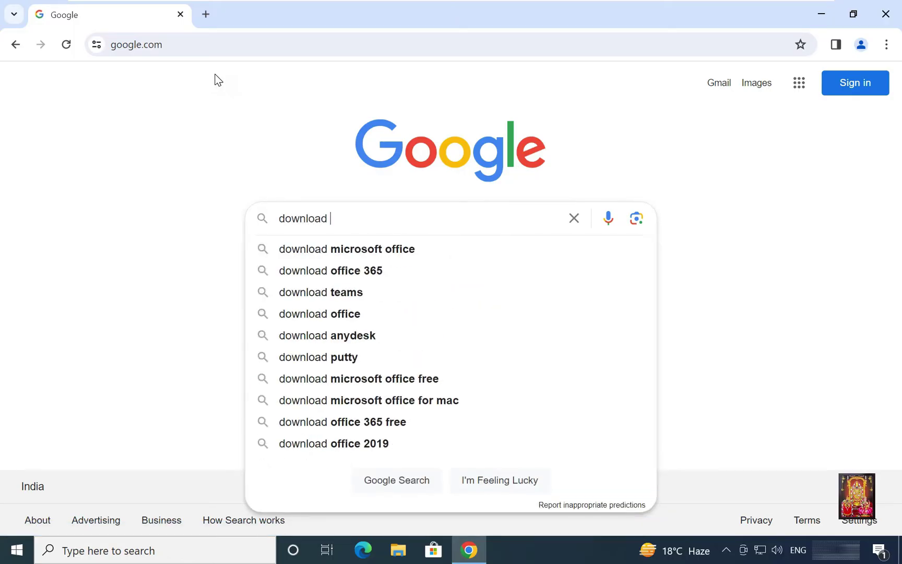
pyautogui.write('office deploy')
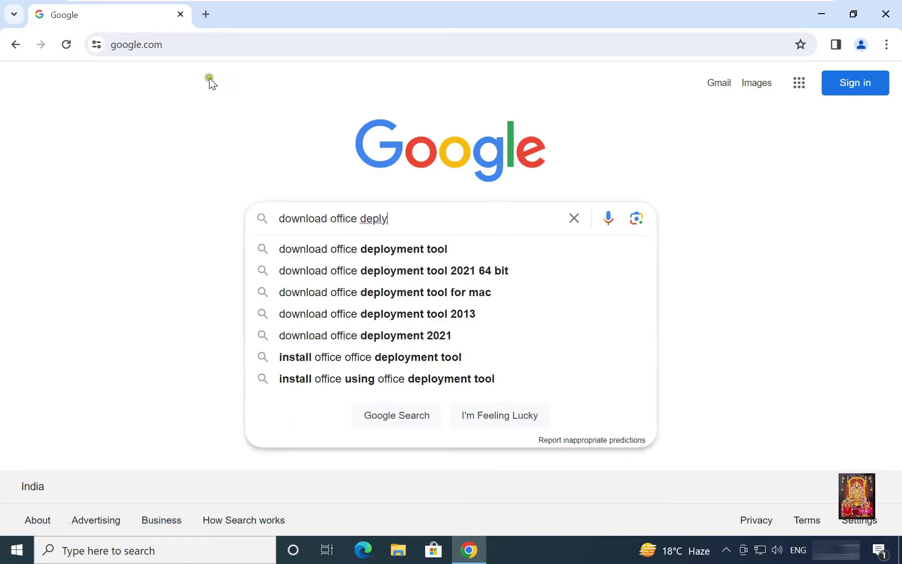
pyautogui.click(385, 253)
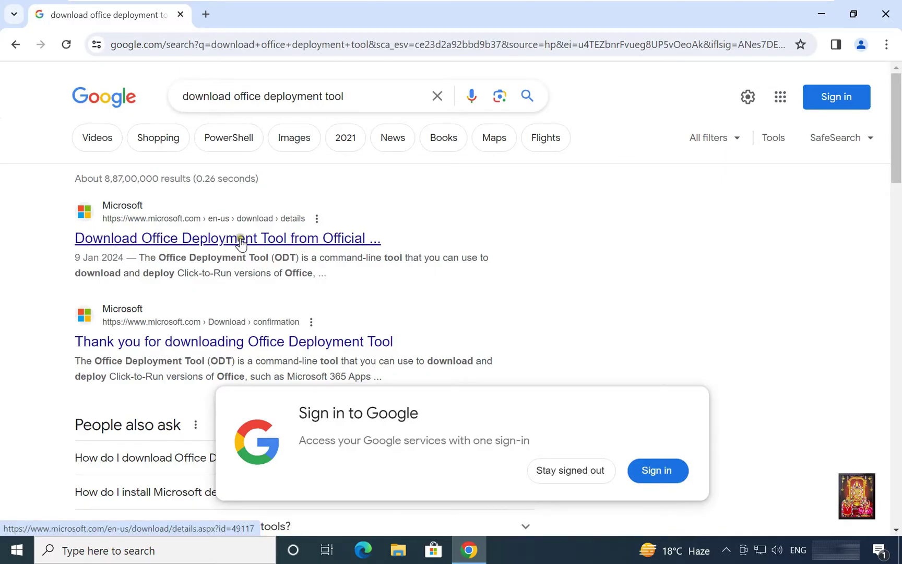
# - Download officedeploymenttool_17126-20132.exe from Microsoft's page and show it in the Downloads folder
pyautogui.click(240, 243)
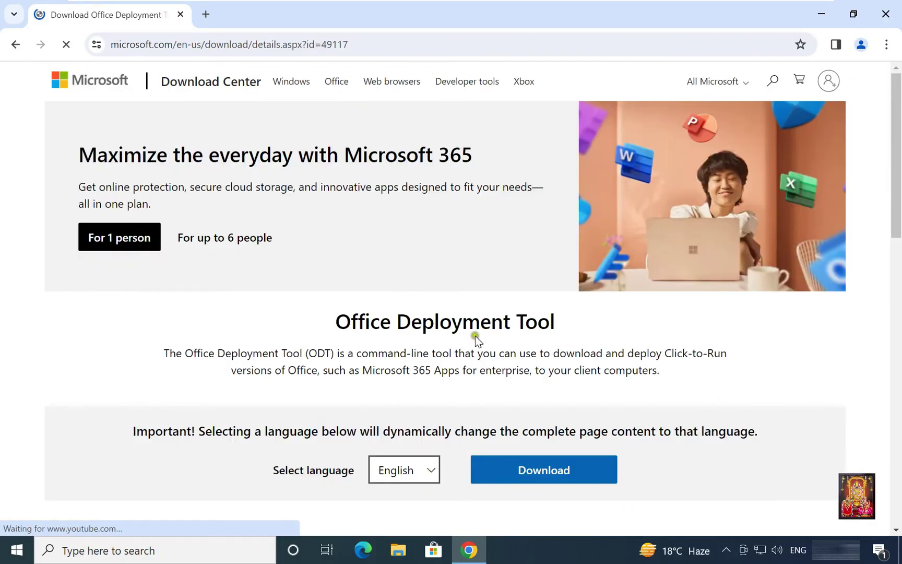
pyautogui.scroll(-4, 475, 336)
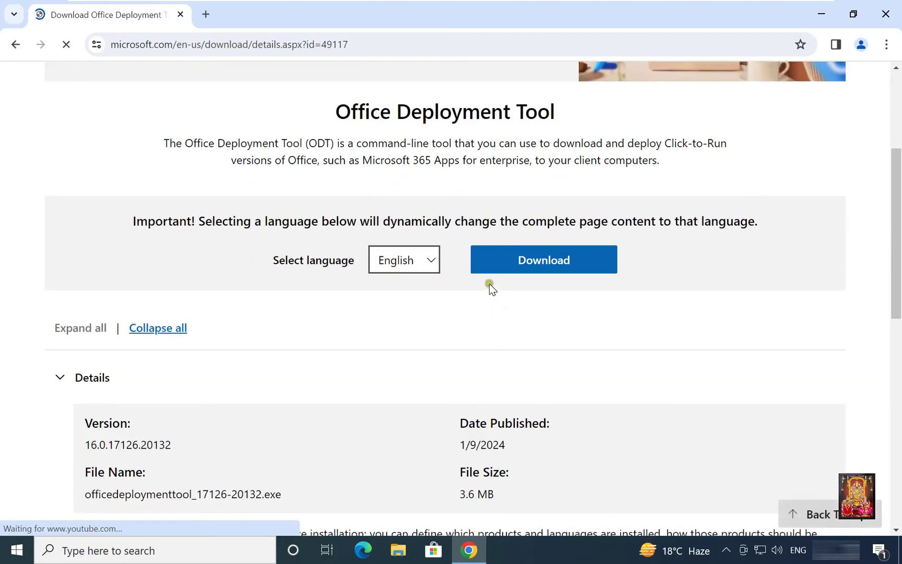
pyautogui.click(554, 265)
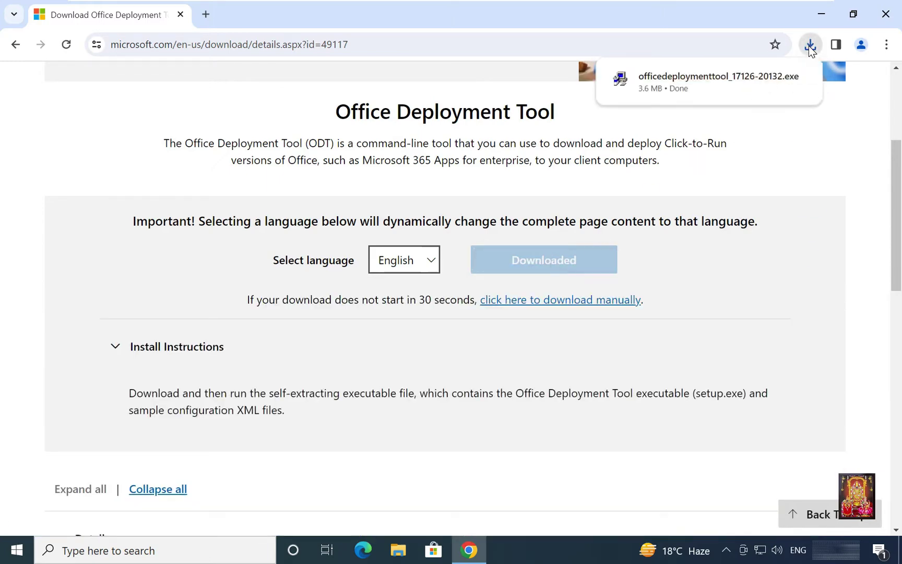
pyautogui.click(771, 79)
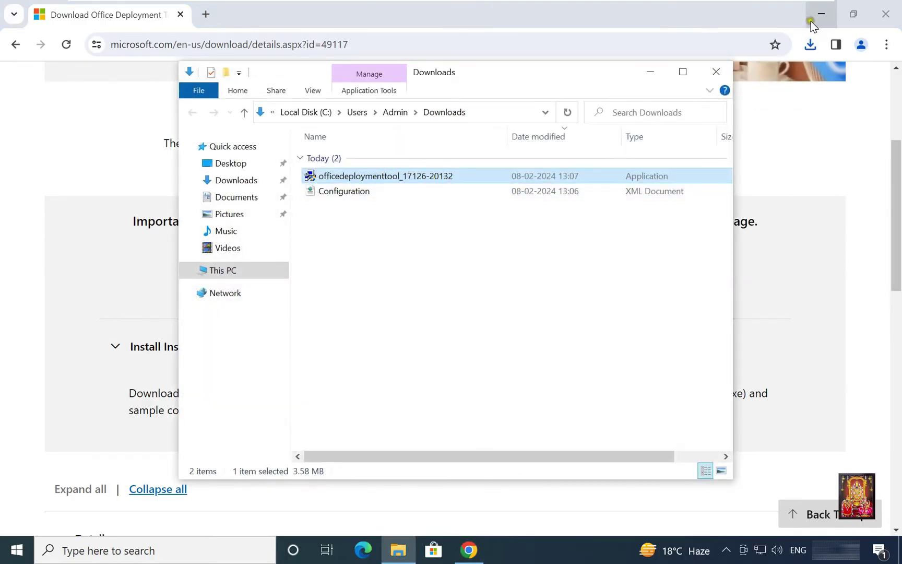
# - Run the Office Deployment Tool installer and accept its Microsoft Software License Terms
pyautogui.click(810, 21)
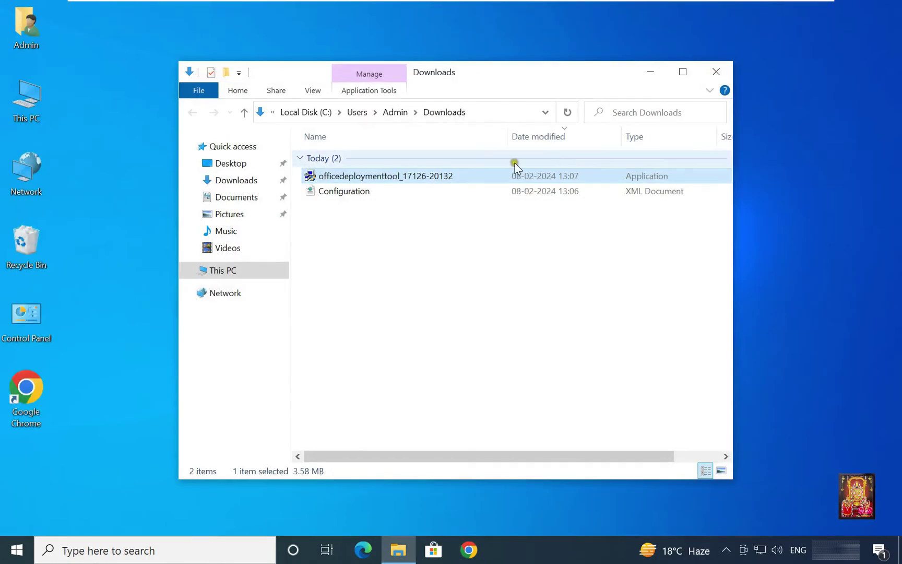
pyautogui.click(375, 176)
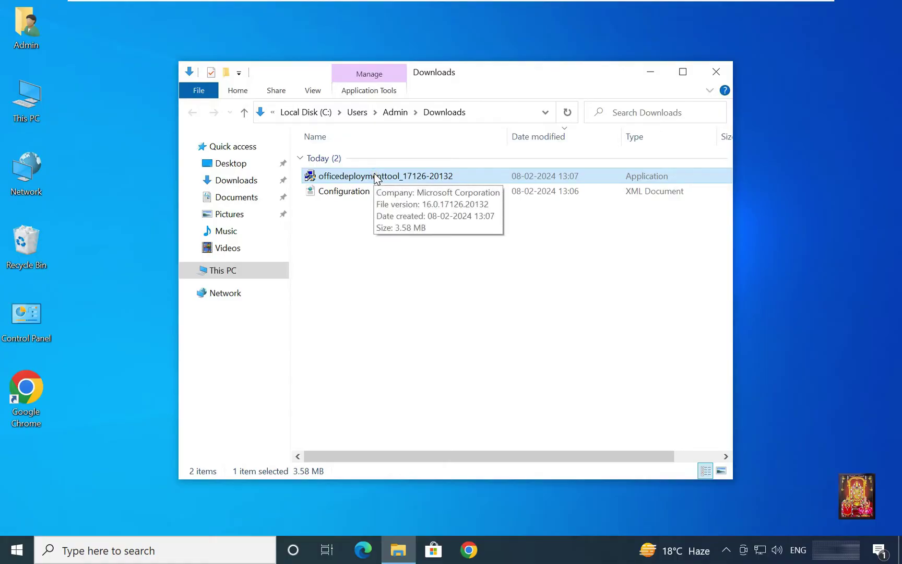
pyautogui.rightClick(374, 177)
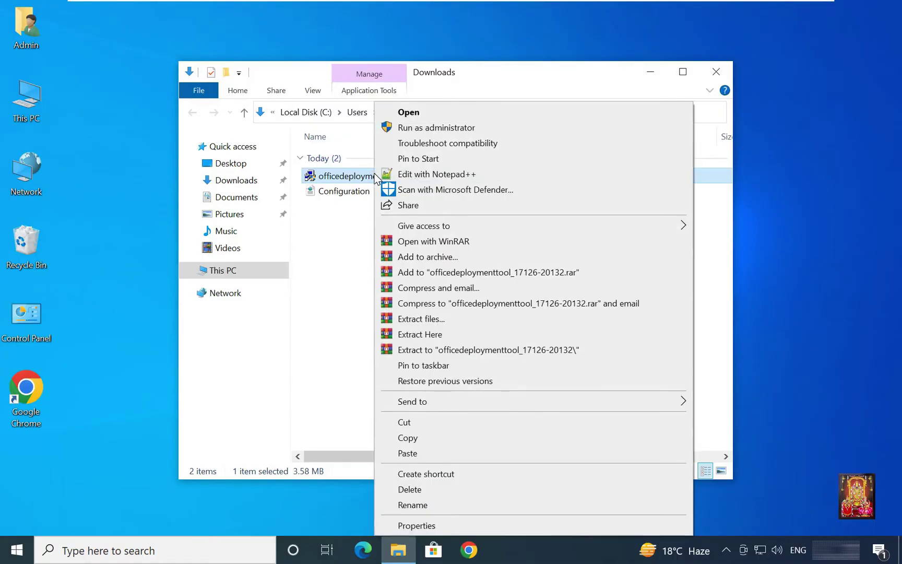
pyautogui.click(425, 113)
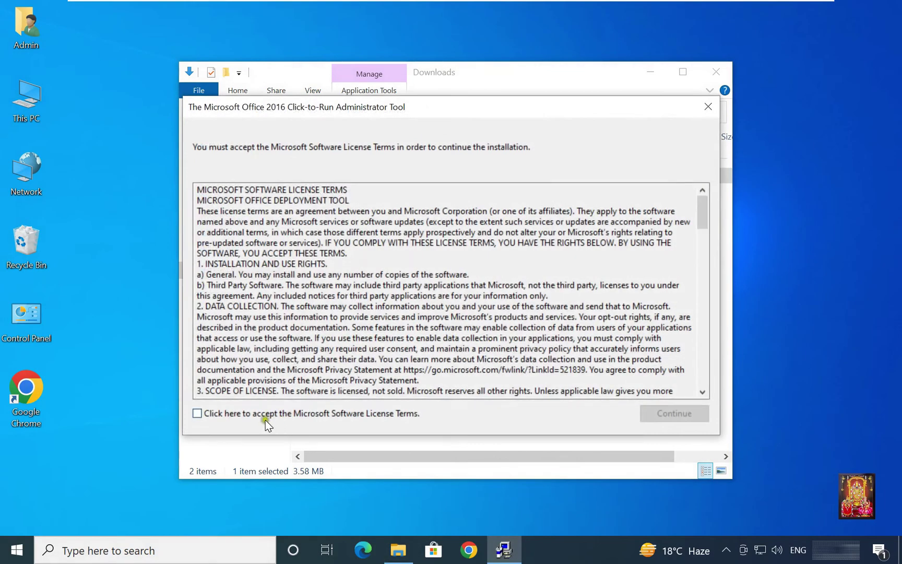
pyautogui.click(196, 413)
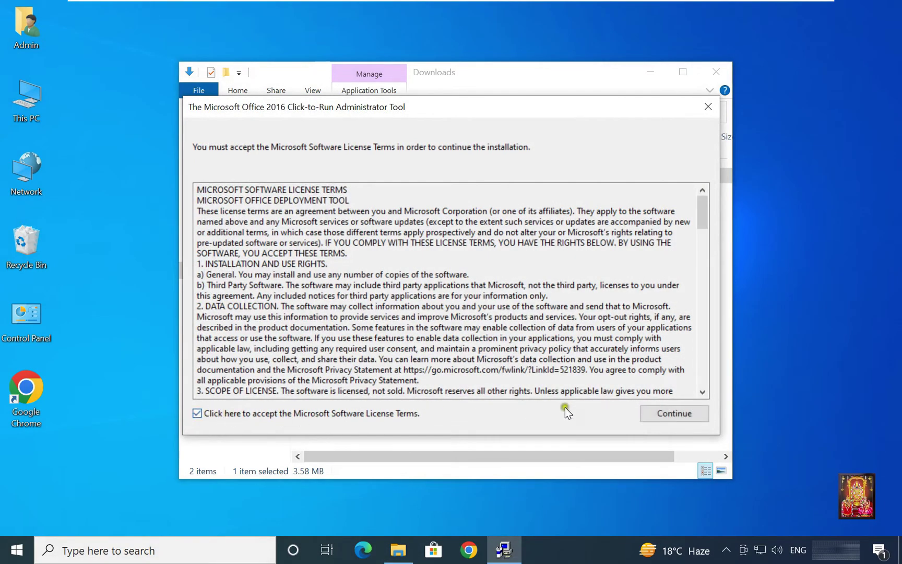
pyautogui.click(668, 416)
# - Extract the deployment tool files into C:\ODT and dismiss the success message
pyautogui.click(356, 250)
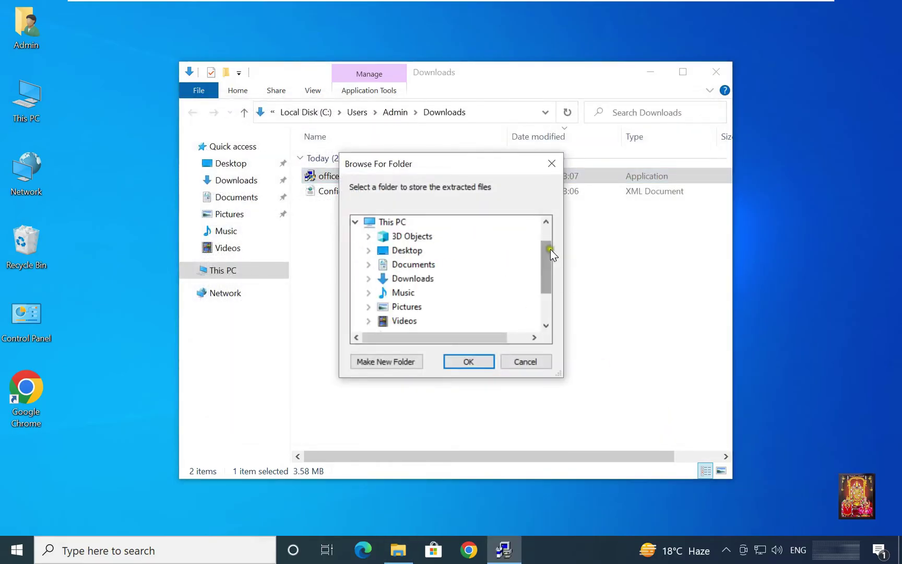
pyautogui.moveTo(550, 248); pyautogui.dragTo(549, 272)
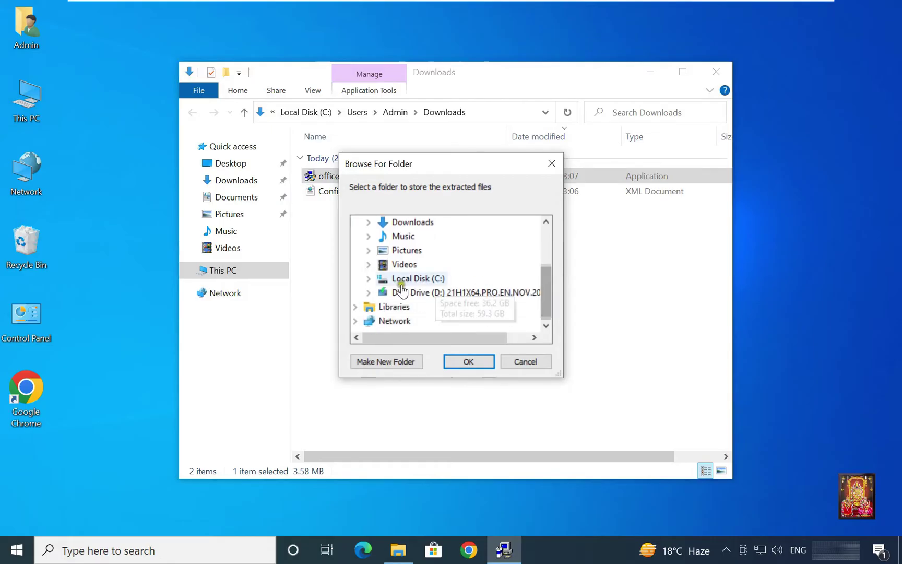
pyautogui.click(368, 278)
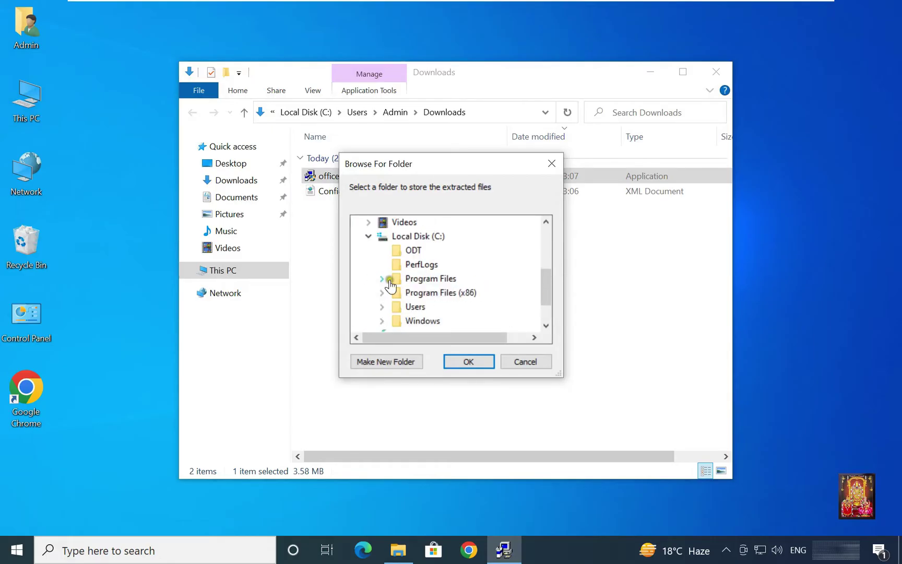
pyautogui.click(414, 251)
pyautogui.click(468, 361)
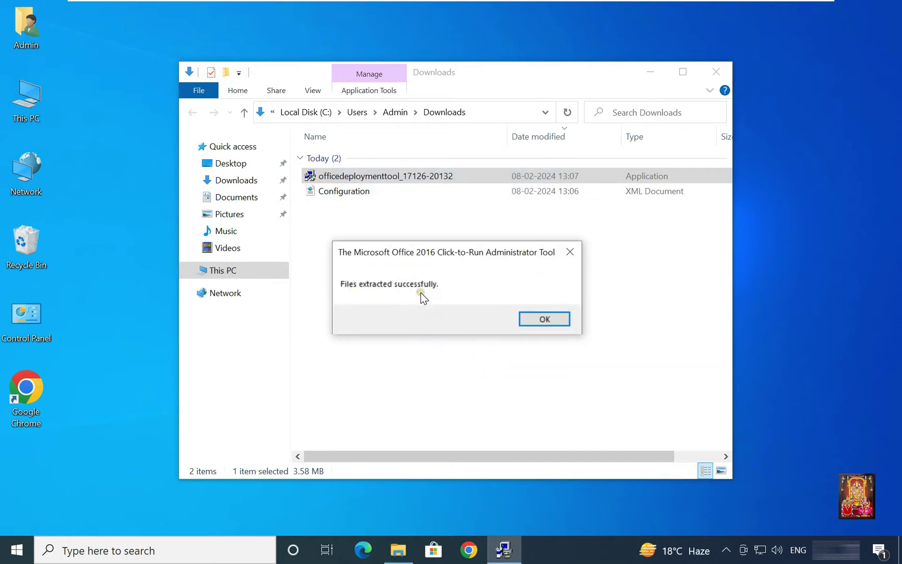
pyautogui.click(530, 317)
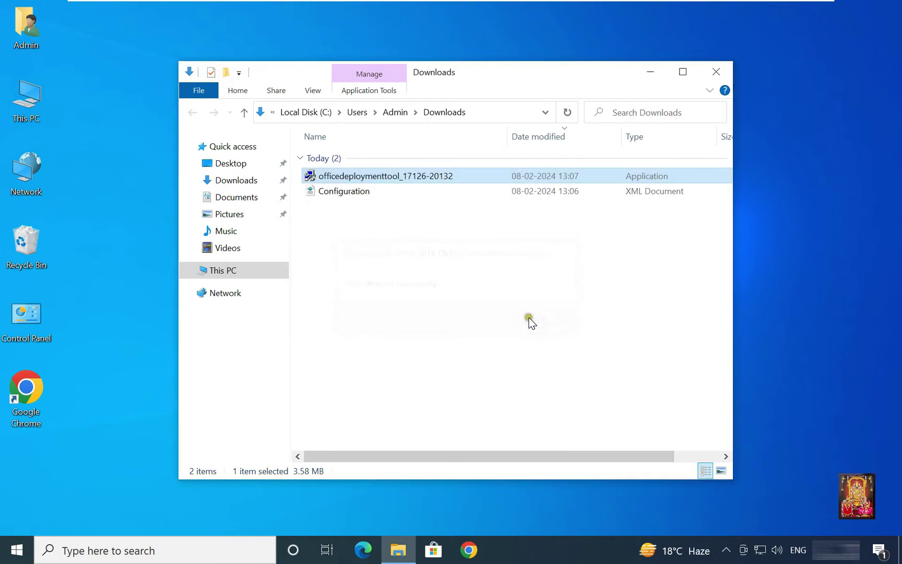
# - Delete the four sample configuration-Office XML files from C:\ODT, keeping Configuration and setup
pyautogui.click(243, 272)
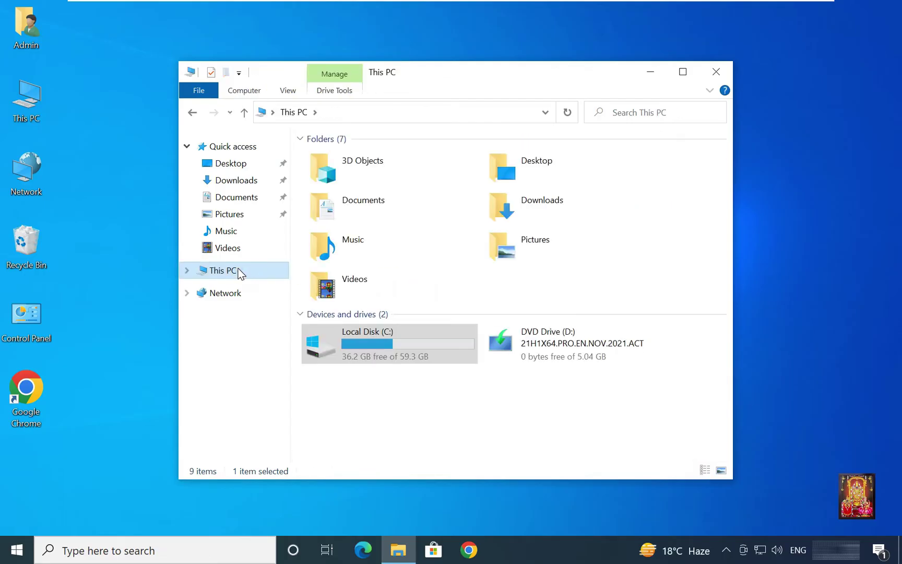
pyautogui.doubleClick(380, 335)
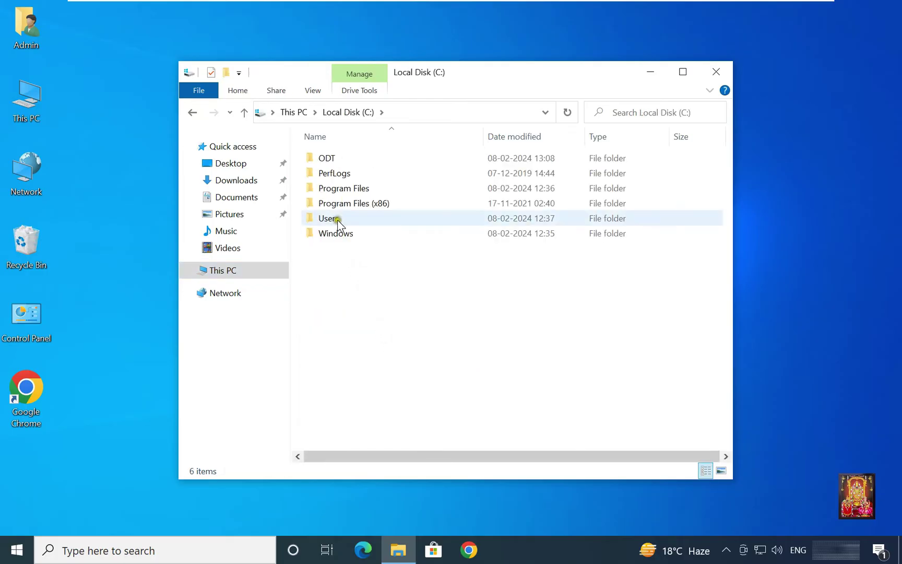
pyautogui.doubleClick(333, 161)
pyautogui.click(366, 174)
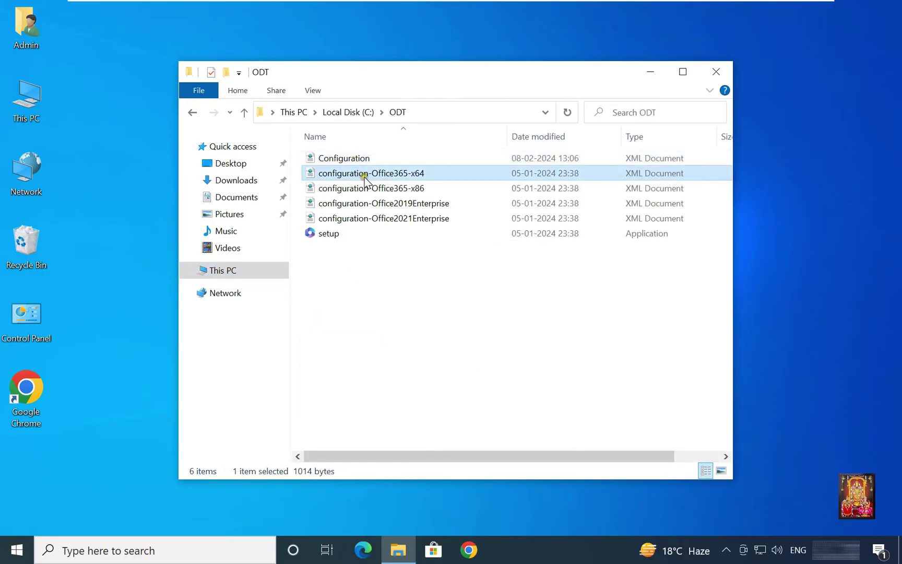
pyautogui.hotkey('shift', 'Down')
pyautogui.hotkey('shift', 'Down')
pyautogui.hotkey('shift', 'Down')
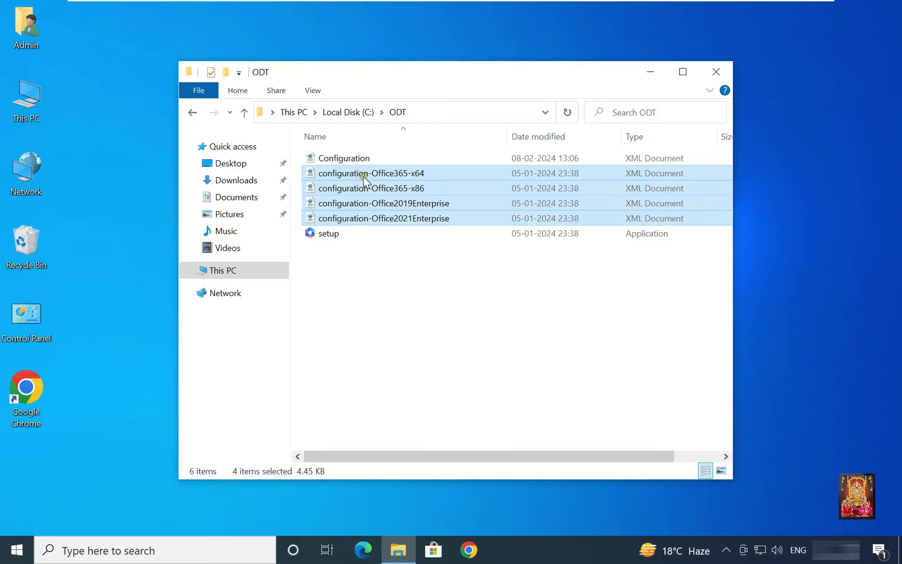
pyautogui.rightClick(376, 190)
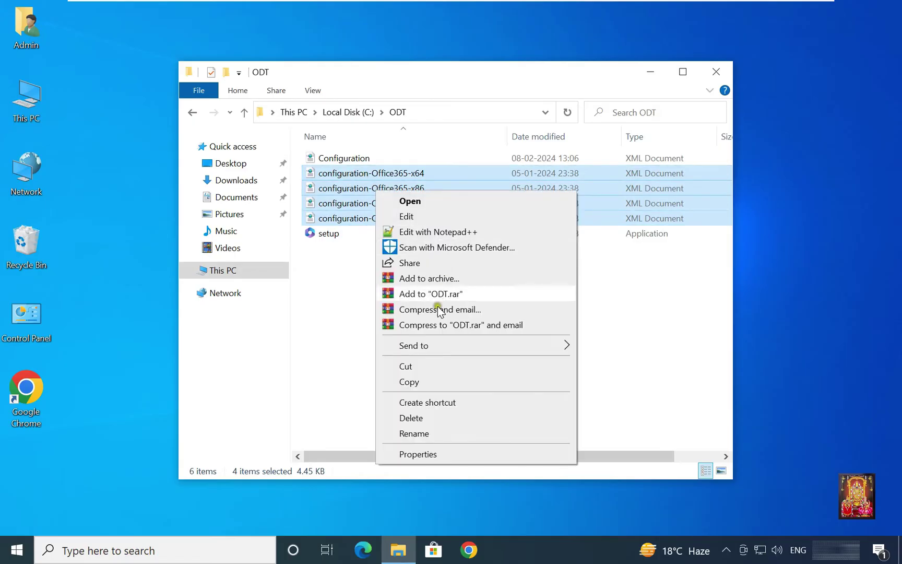
pyautogui.click(416, 416)
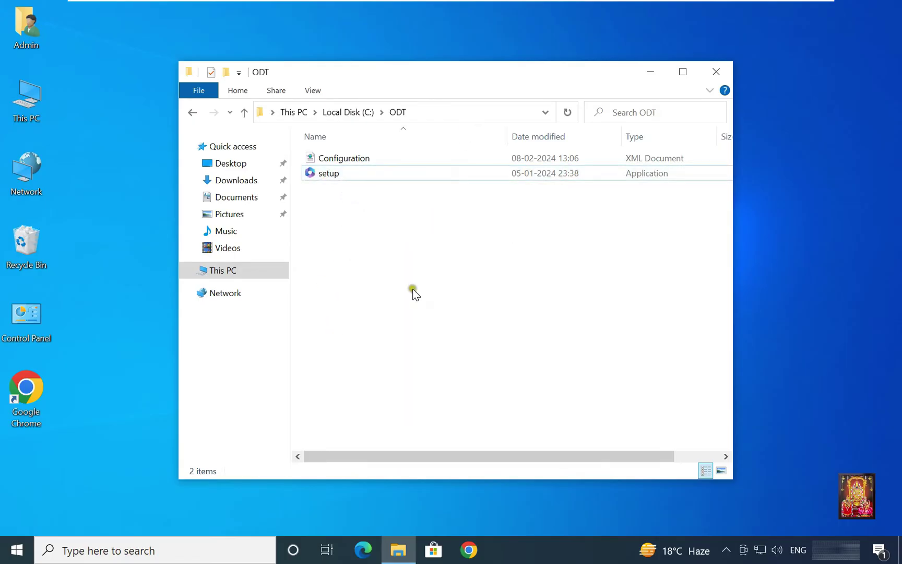
# - Launch Command Prompt as administrator from a cmd search
pyautogui.click(130, 550)
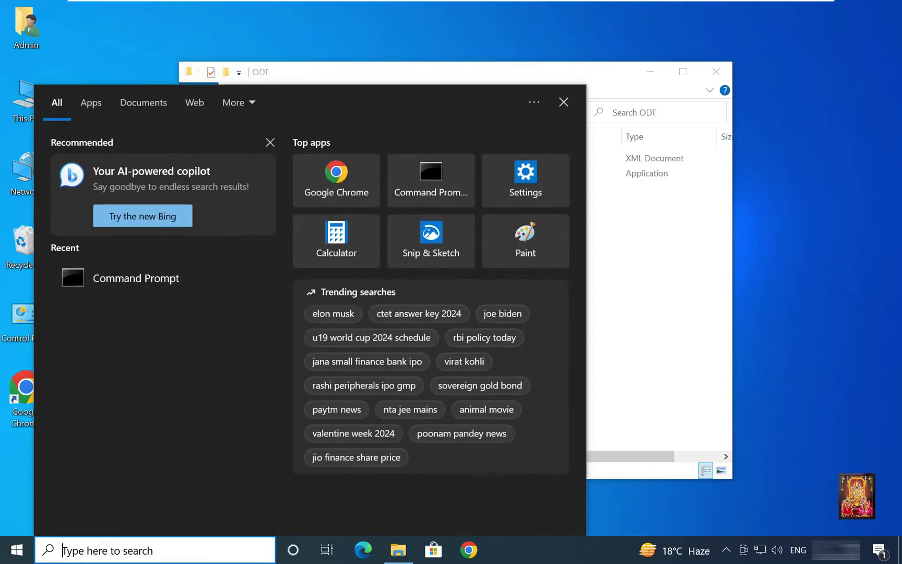
pyautogui.write('cmd')
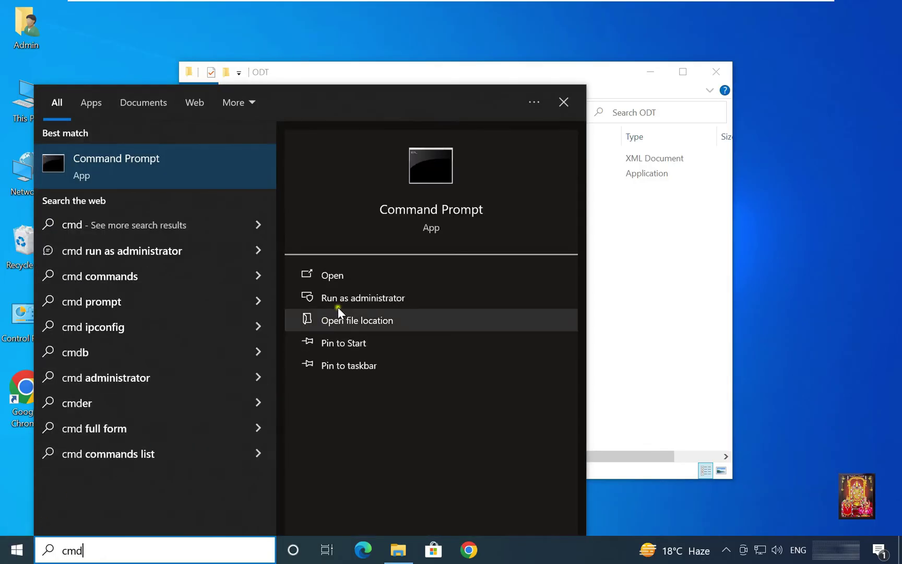
pyautogui.click(354, 293)
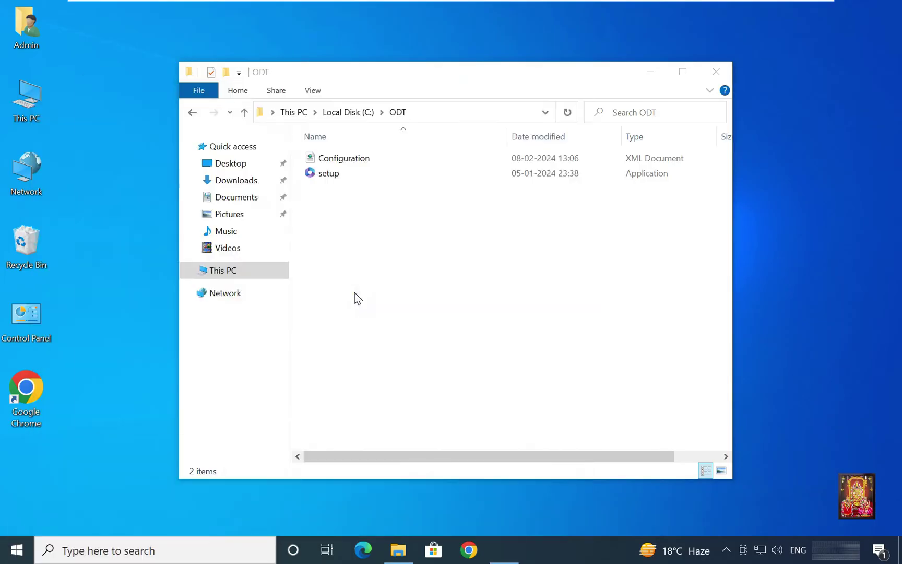
pyautogui.moveTo(427, 82); pyautogui.dragTo(536, 150)
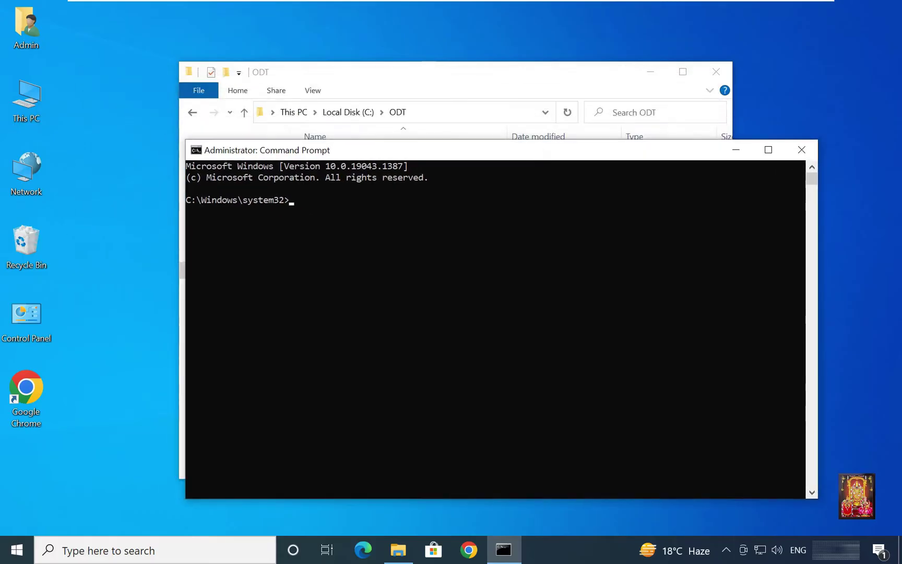
# - Change the command prompt's directory to C:\ODT with cd\ and cd odt
pyautogui.write('cd\\')
pyautogui.press('Return')
pyautogui.write('cd odt')
pyautogui.press('Return')
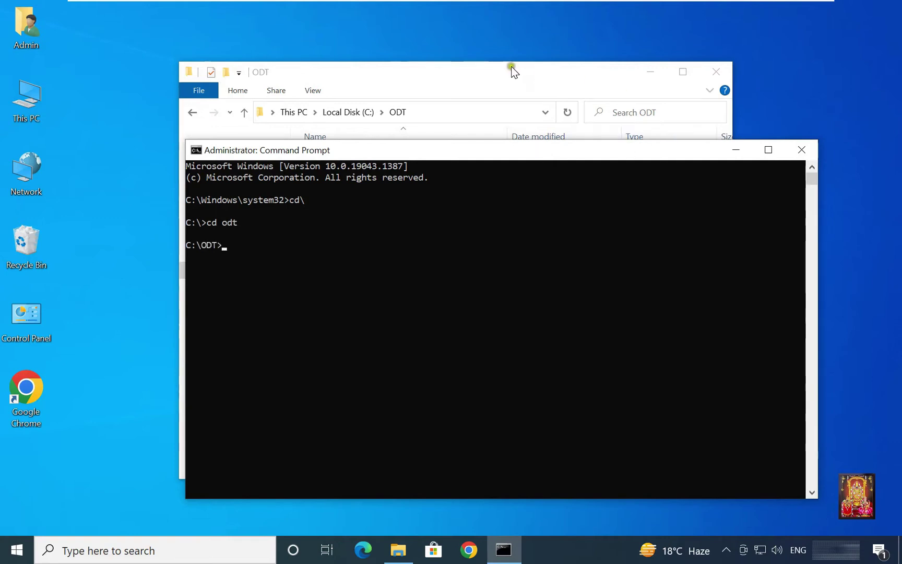
pyautogui.moveTo(510, 66); pyautogui.dragTo(439, 47)
pyautogui.click(712, 155)
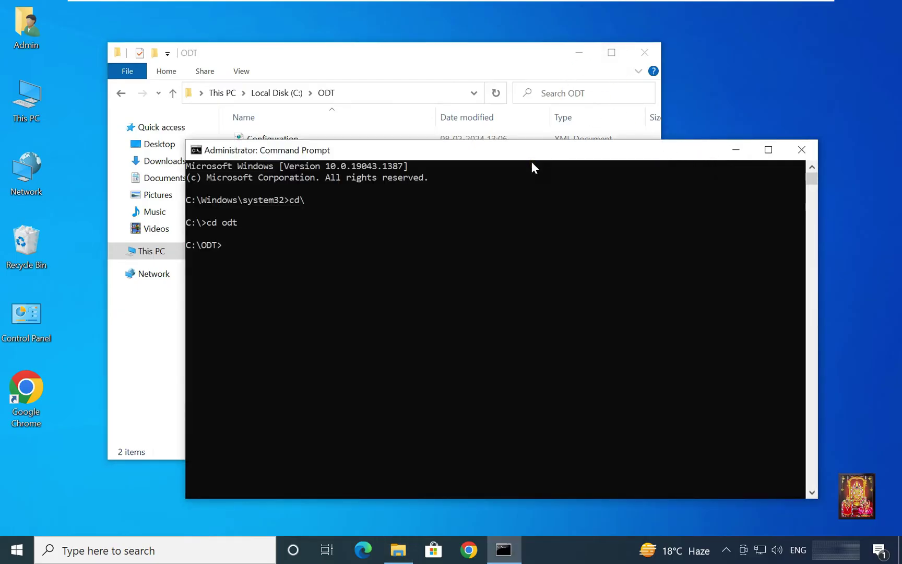
# - Run setup.exe /download Configuration.xml to download Office into C:\ODT
pyautogui.write('setup.t')
pyautogui.press('BackSpace')
pyautogui.write('exe /download Config')
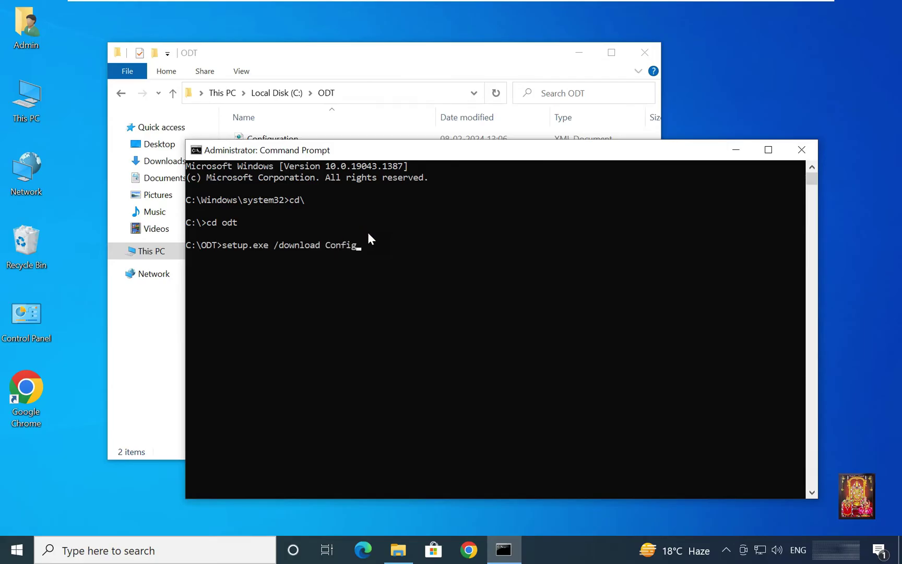
pyautogui.write('uration.xml')
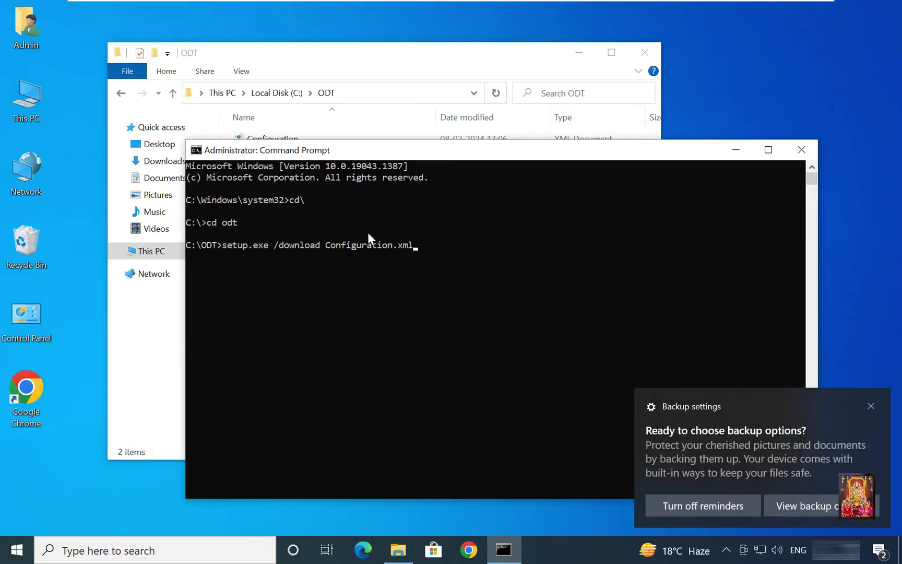
pyautogui.press('Return')
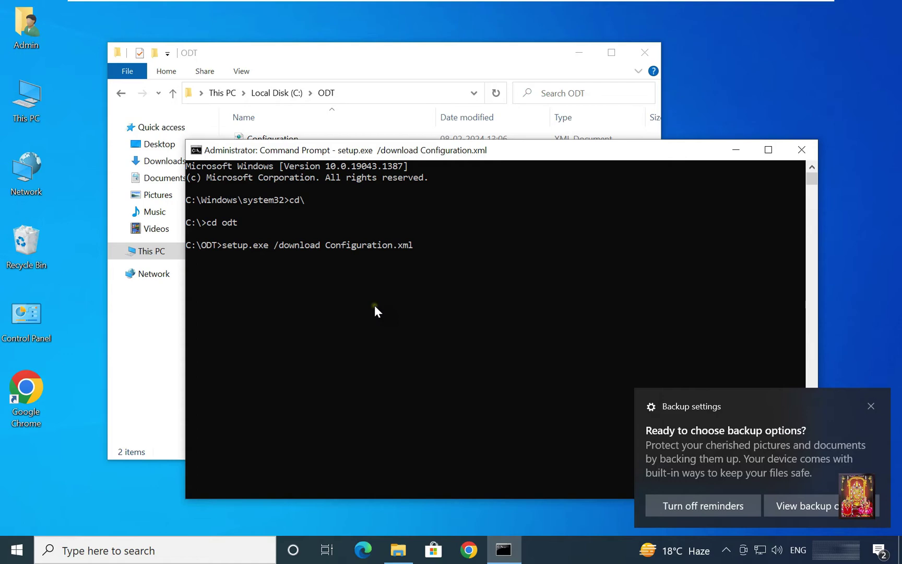
# - Rearrange the windows, refresh the ODT folder listing, and minimize the folder window
pyautogui.click(395, 55)
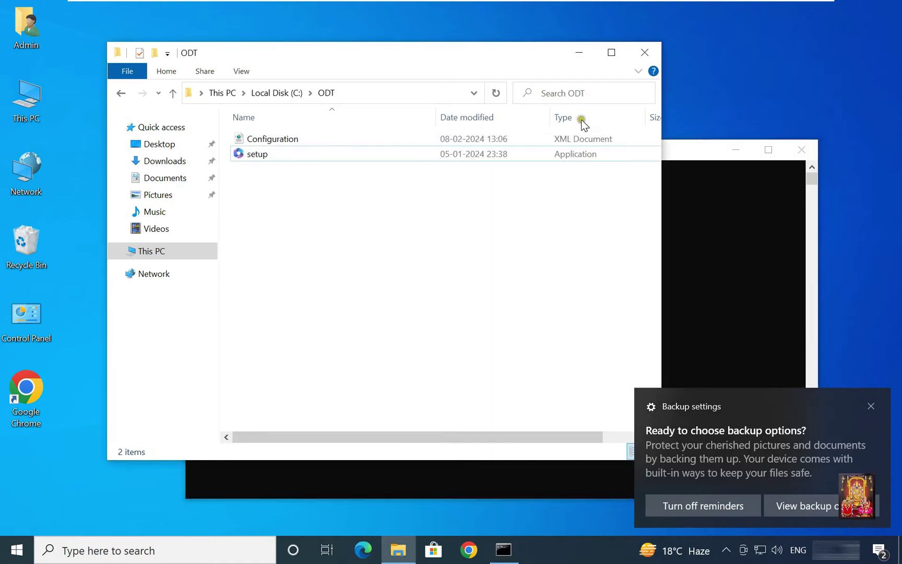
pyautogui.click(666, 154)
pyautogui.moveTo(652, 153); pyautogui.dragTo(571, 181)
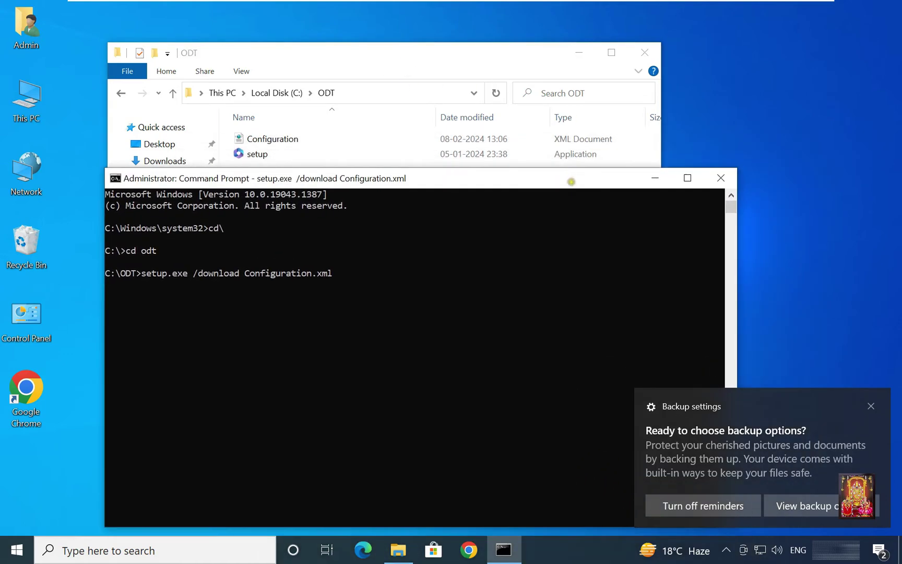
pyautogui.moveTo(484, 60); pyautogui.dragTo(754, 34)
pyautogui.rightClick(366, 203)
pyautogui.click(415, 260)
pyautogui.click(865, 32)
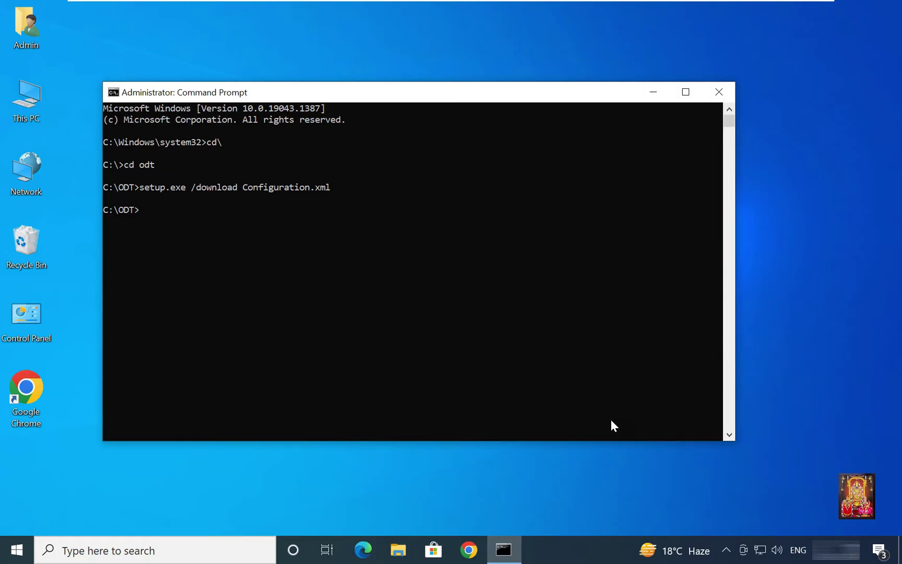
# - Browse to C:\ODT in File Explorer to find the downloaded Office folder
pyautogui.doubleClick(40, 92)
pyautogui.doubleClick(521, 290)
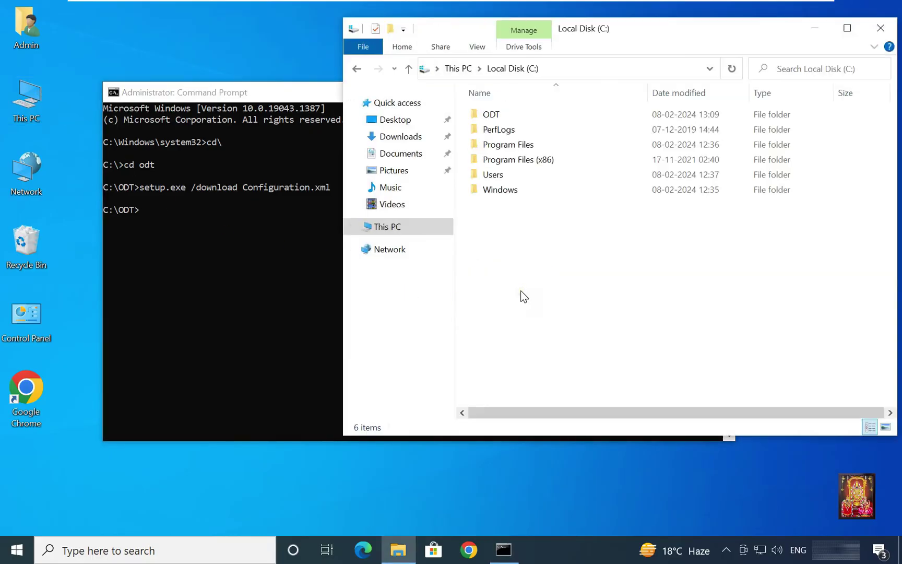
pyautogui.click(490, 116)
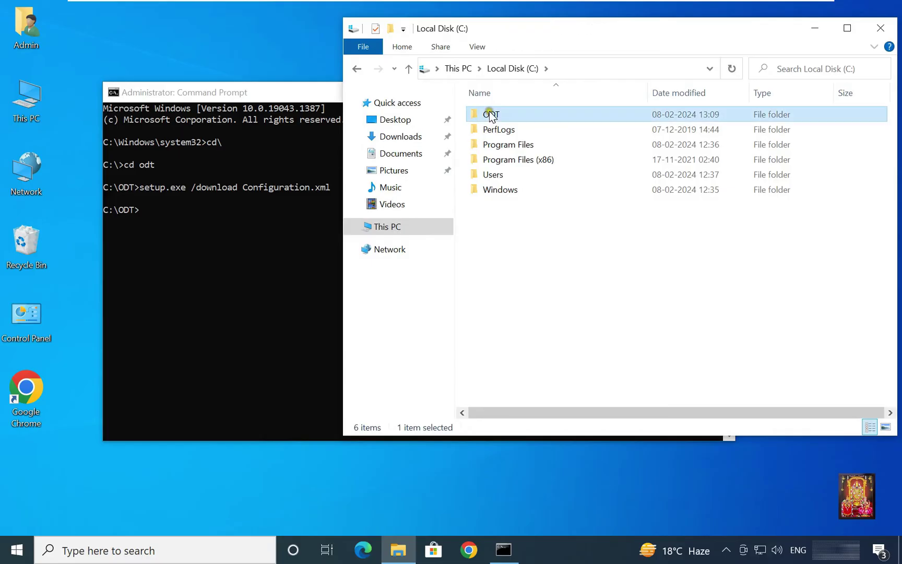
pyautogui.doubleClick(491, 116)
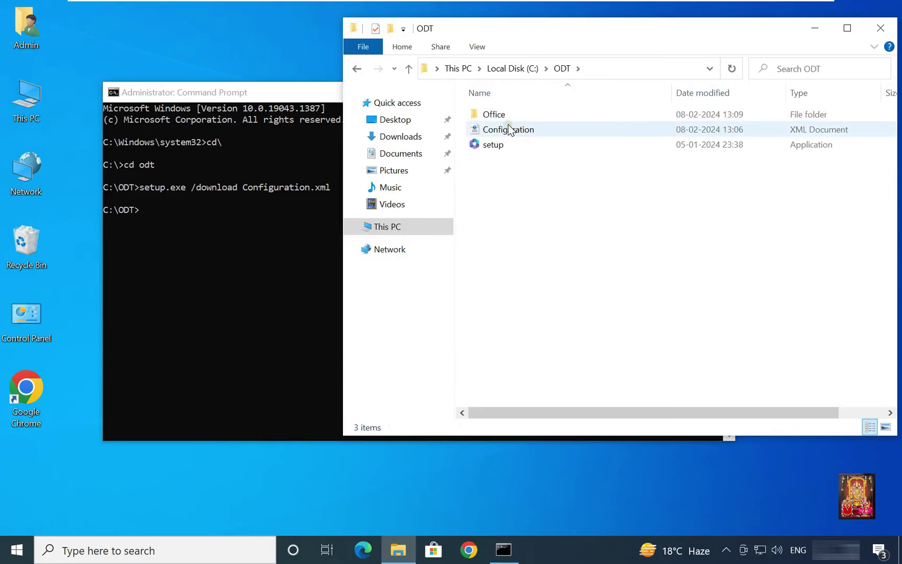
pyautogui.click(509, 125)
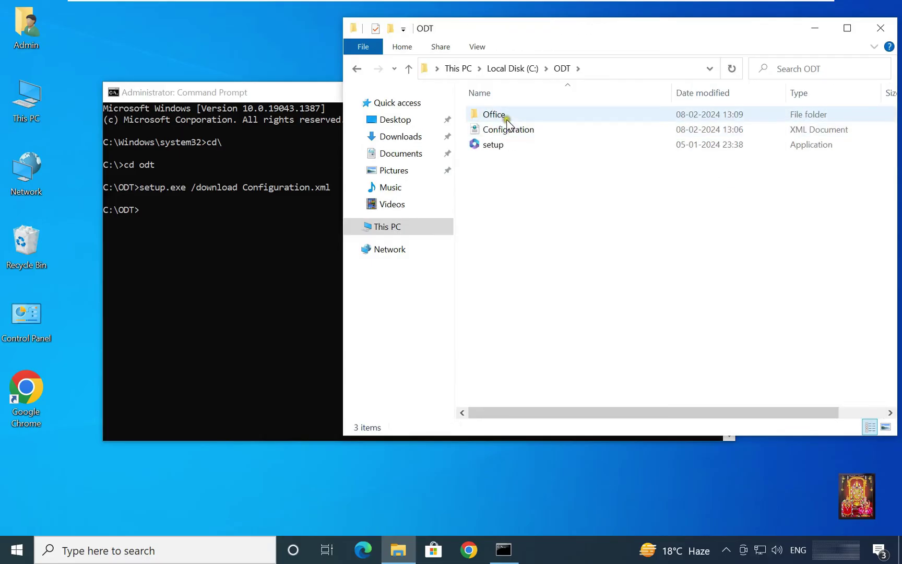
# - Check the Office folder's properties: 2.98 GB, 11 files and 2 folders
pyautogui.rightClick(492, 113)
pyautogui.click(543, 478)
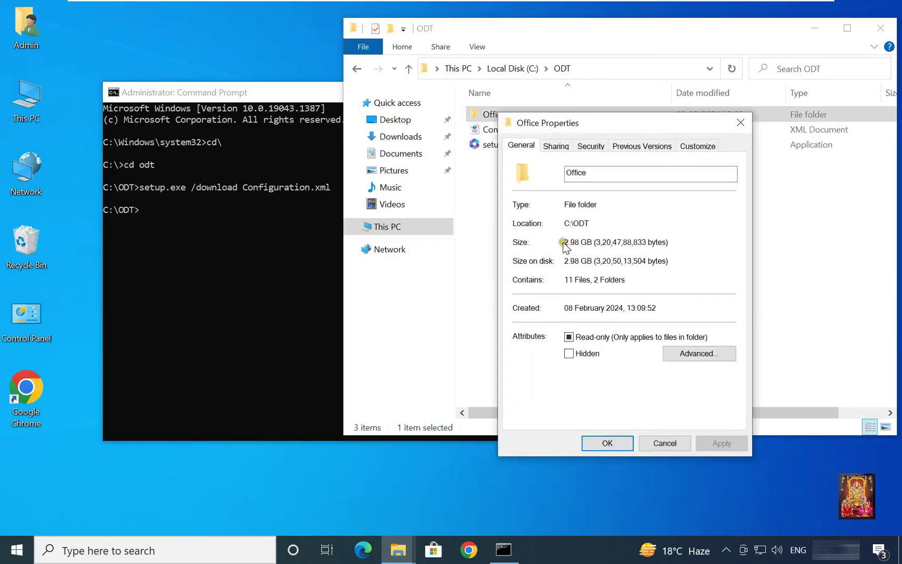
pyautogui.click(740, 122)
pyautogui.moveTo(294, 94); pyautogui.dragTo(347, 95)
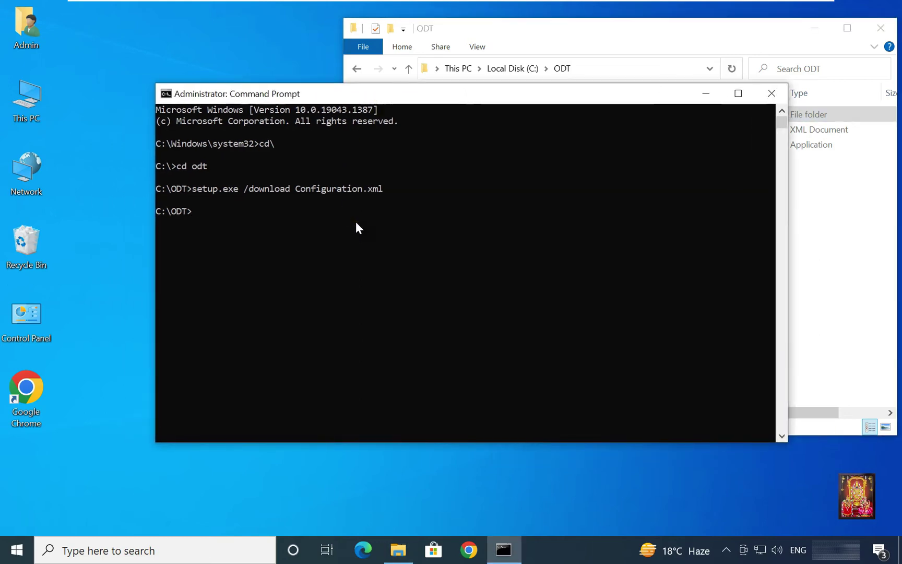
# - Install Office with setup.exe /Configure Configuration.xml and dismiss the 'You're all set!' message
pyautogui.write('setup.exe')
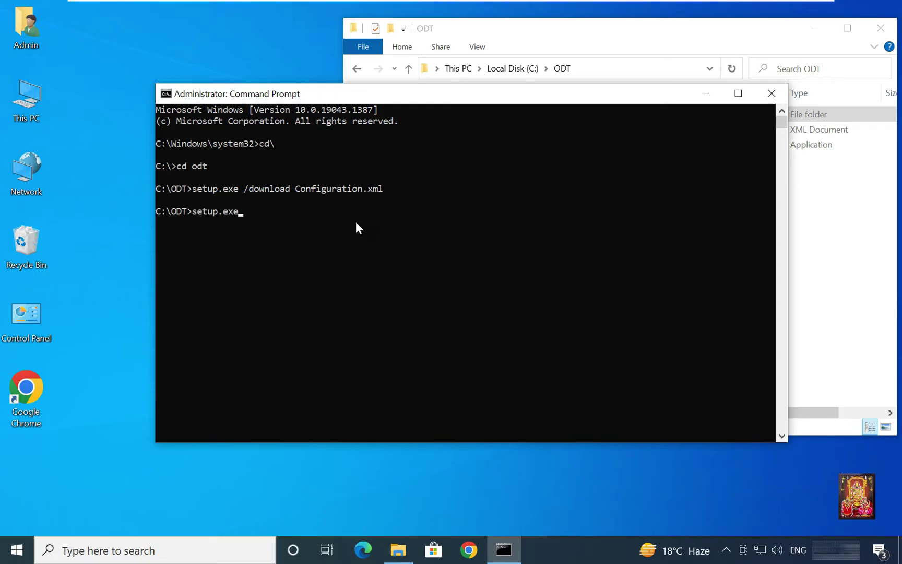
pyautogui.write(' /Configure Configuratio')
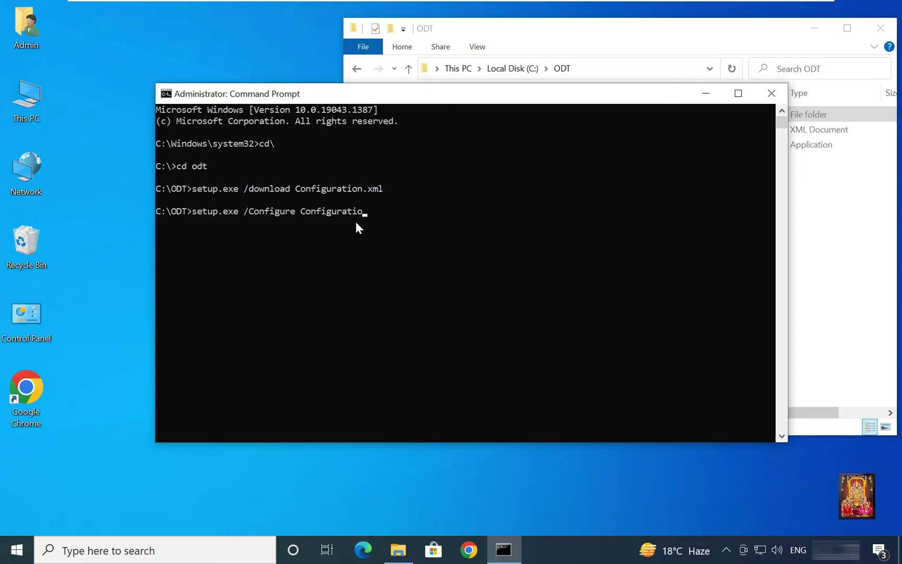
pyautogui.write('n.xml')
pyautogui.press('Return')
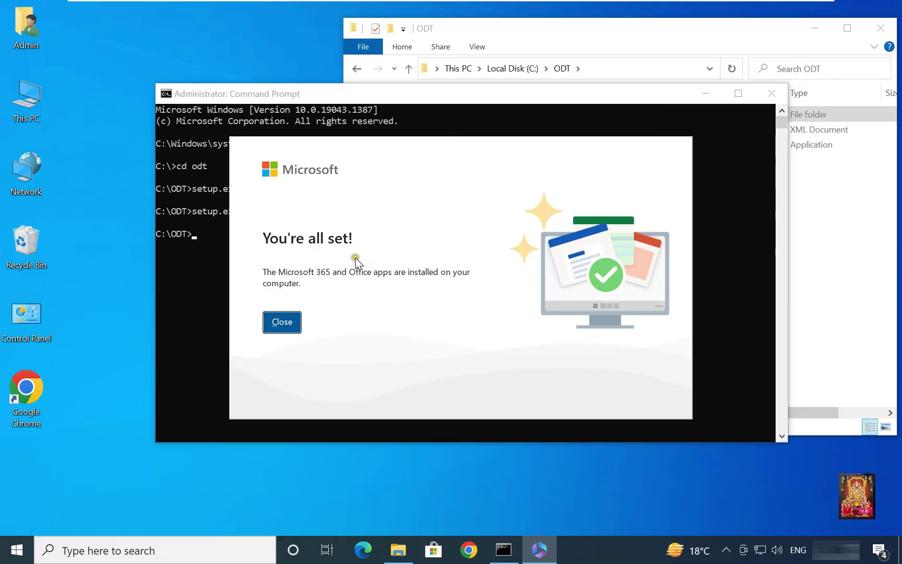
pyautogui.click(282, 331)
# - Close the command window with exit and close the ODT folder window
pyautogui.write('e')
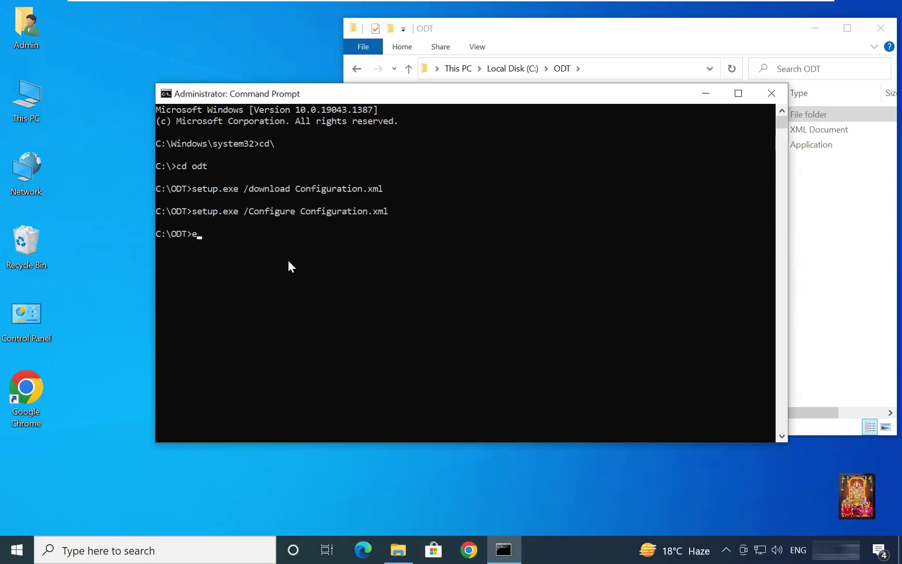
pyautogui.write('xit')
pyautogui.press('Return')
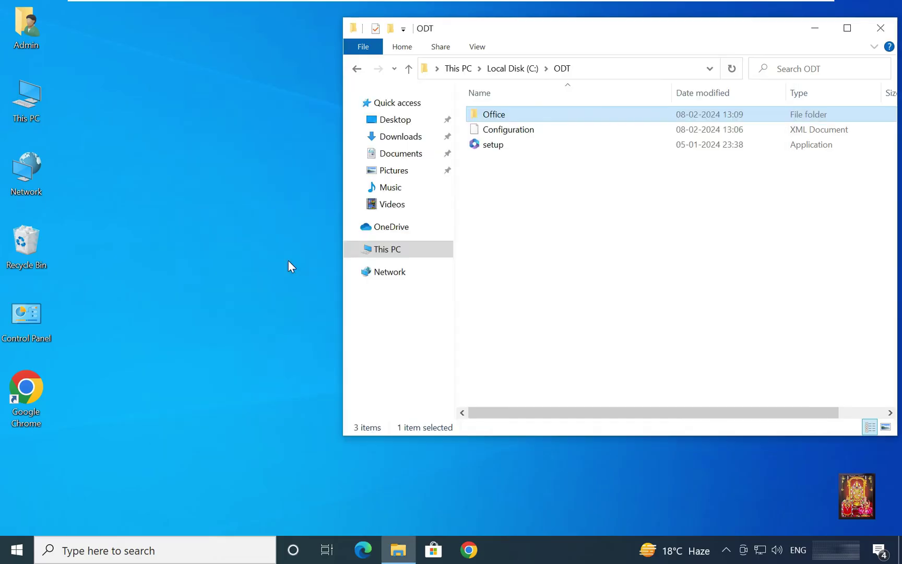
pyautogui.click(878, 32)
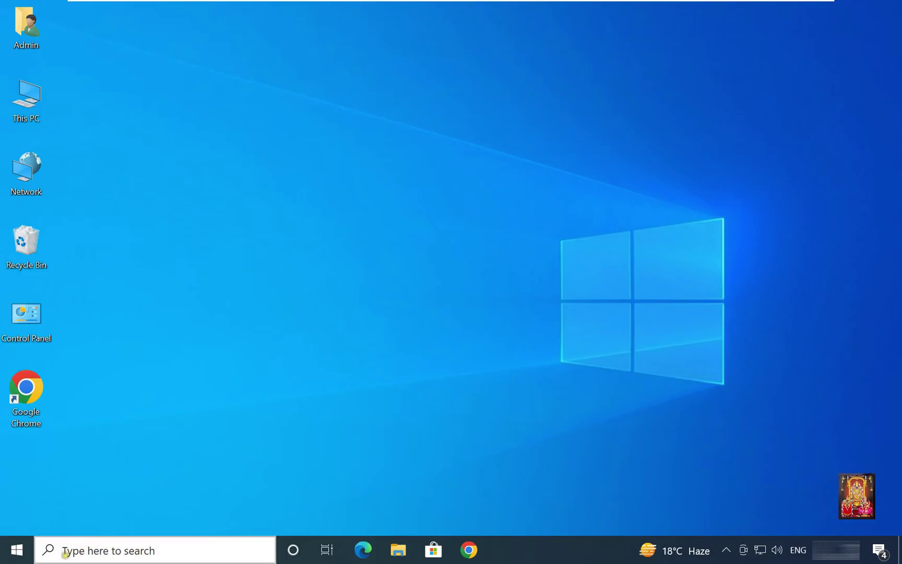
# - Launch Word by entering winword in the Run dialog
pyautogui.rightClick(24, 554)
pyautogui.click(53, 482)
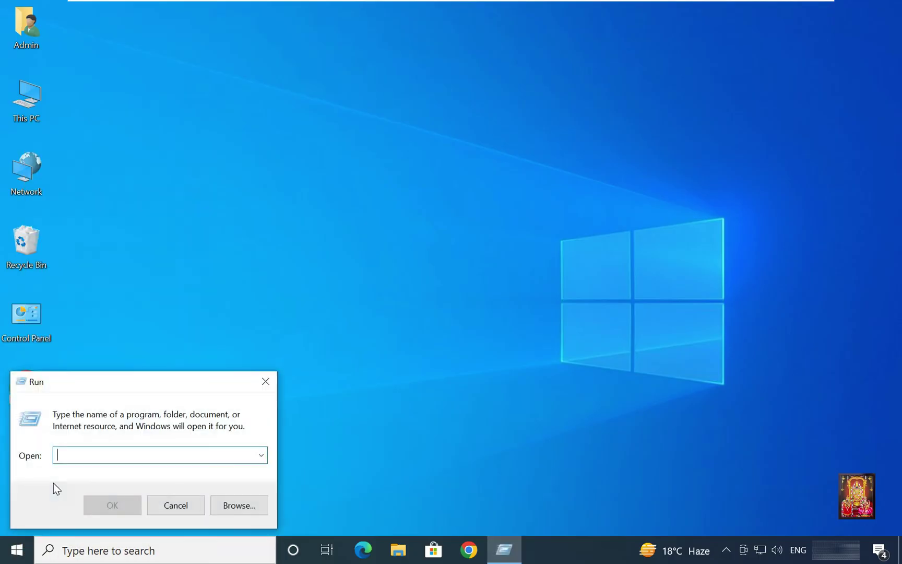
pyautogui.write('winword')
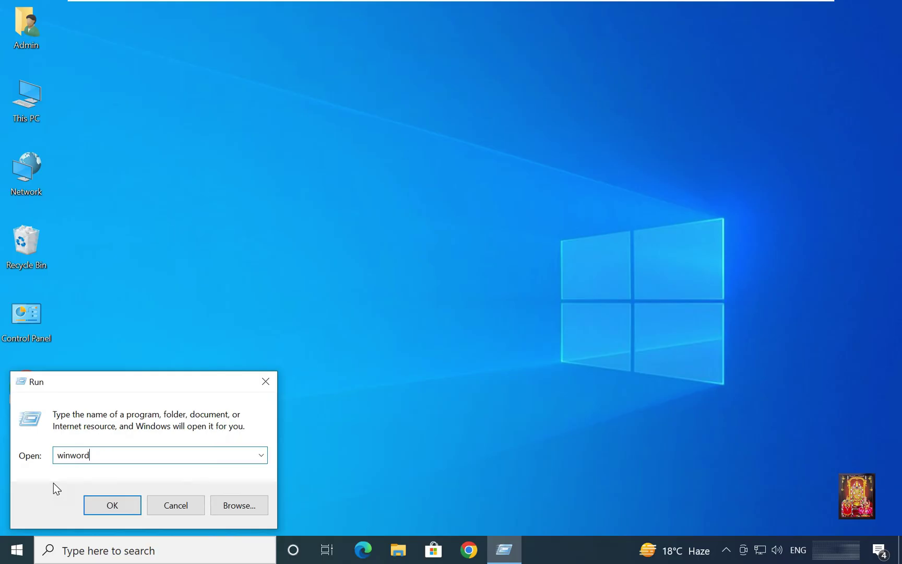
pyautogui.press('Return')
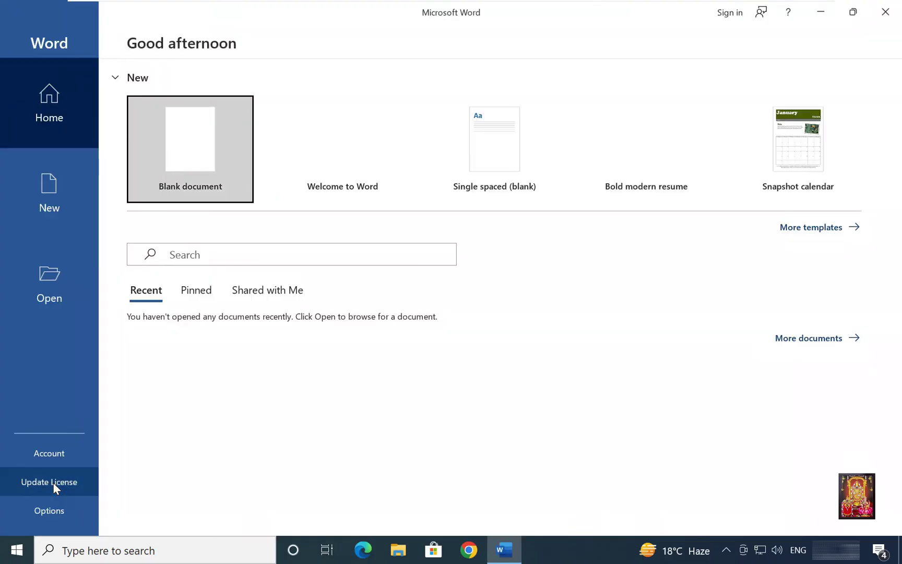
# - Start a blank document, skip sign-in, accept the free 5-day pass, and dismiss the privacy notice
pyautogui.click(185, 155)
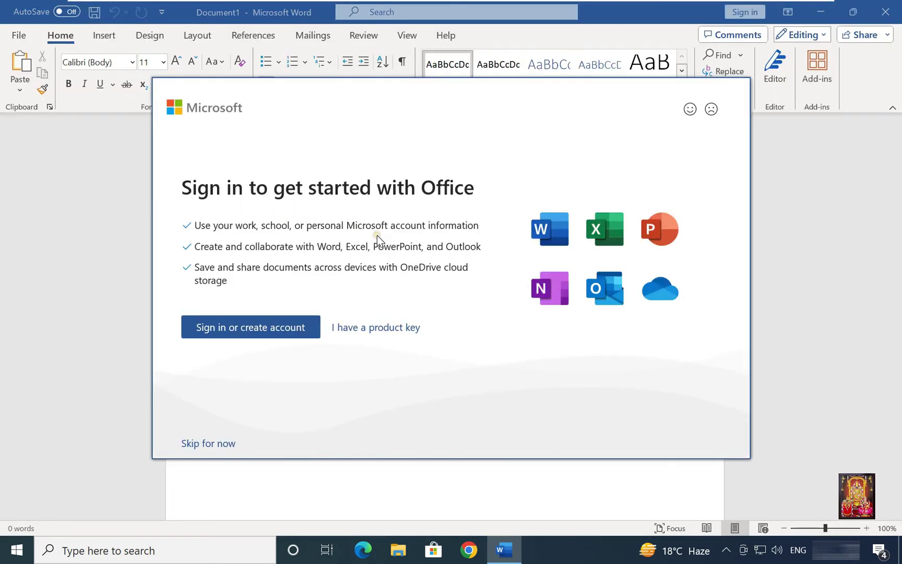
pyautogui.click(221, 447)
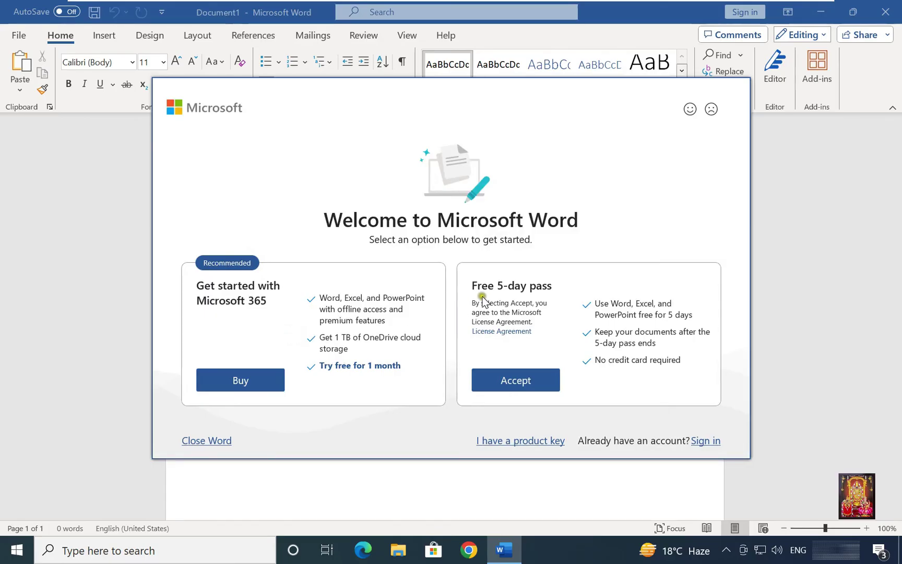
pyautogui.click(501, 376)
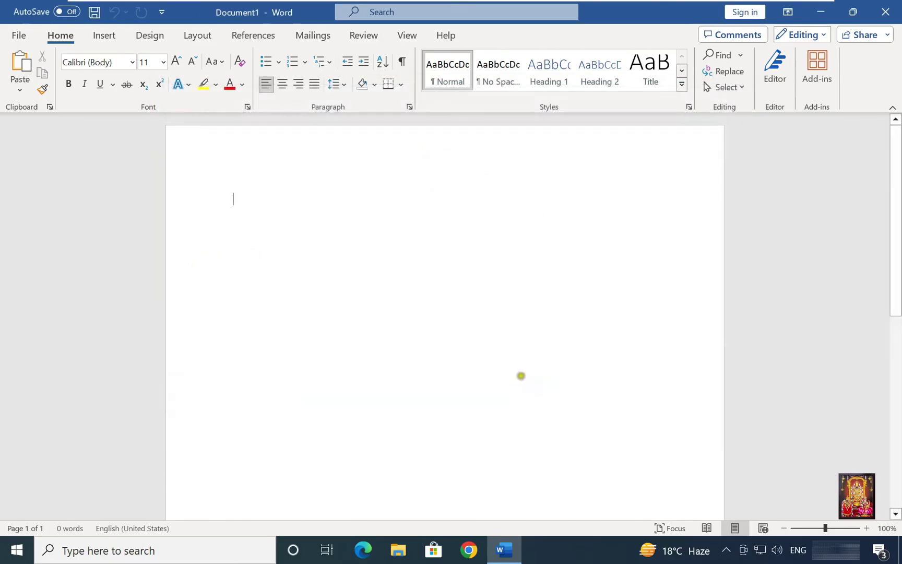
pyautogui.click(730, 433)
# - View the Account page showing Microsoft 365 Apps for business needs activation, then close Word
pyautogui.click(19, 34)
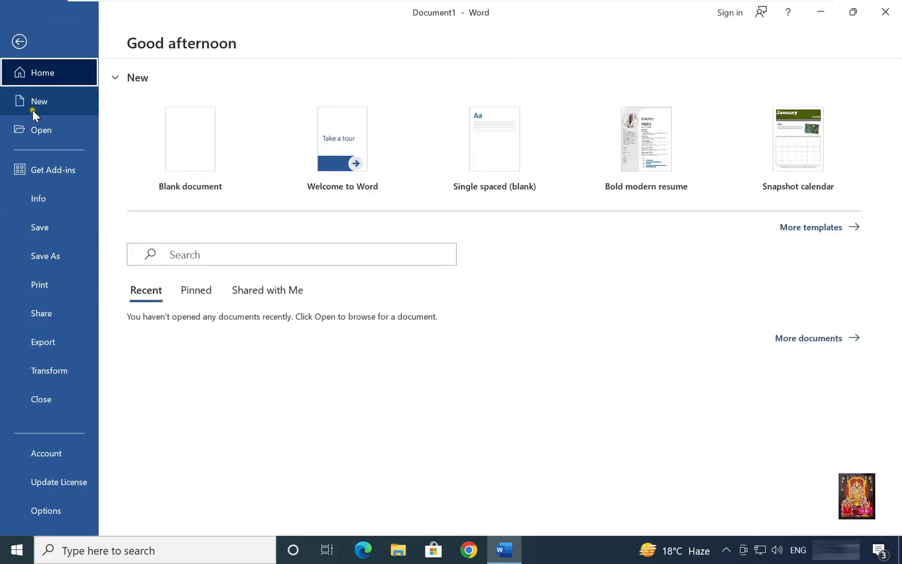
pyautogui.click(59, 451)
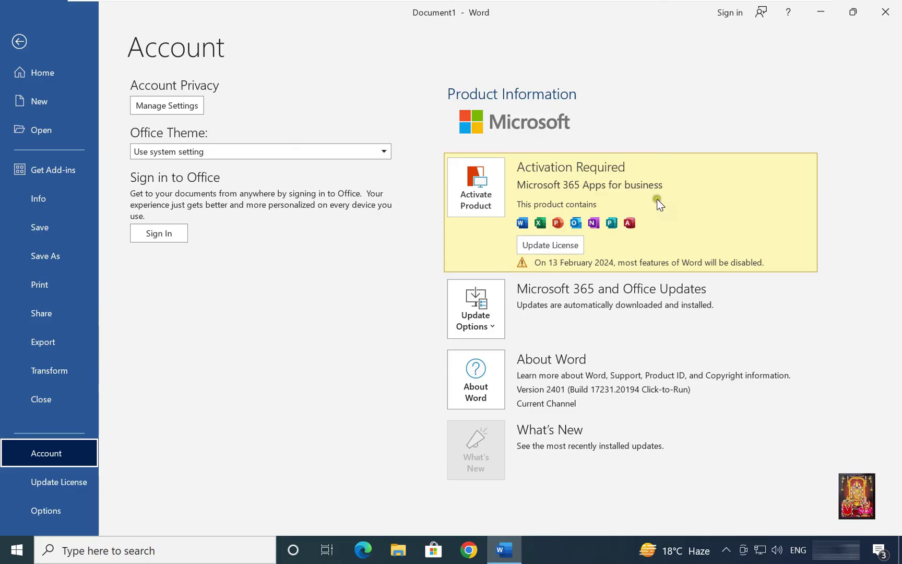
pyautogui.click(882, 12)
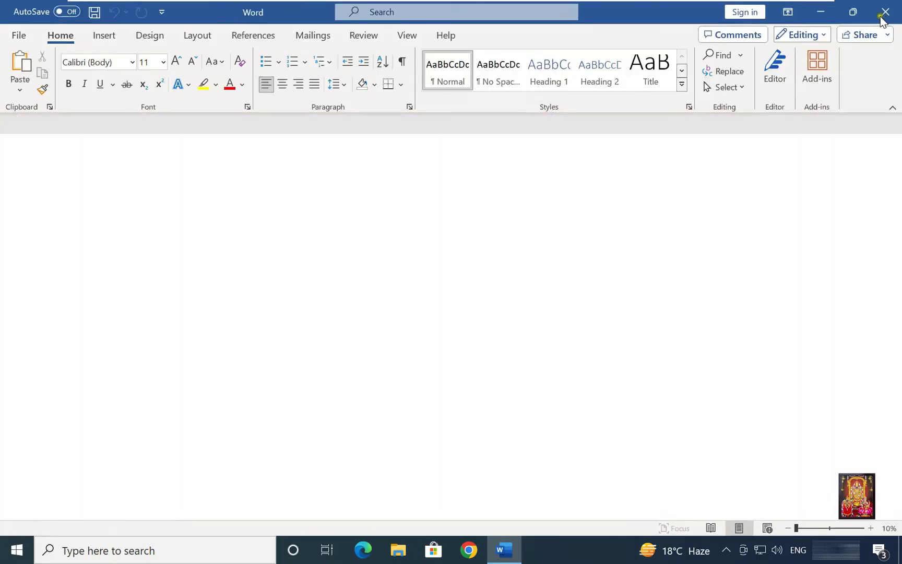